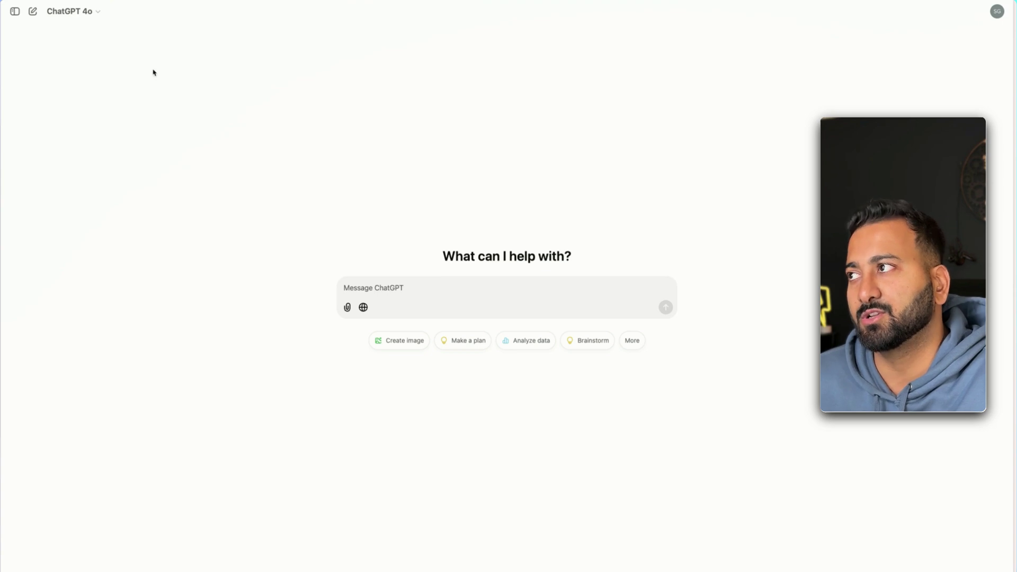
# - Check the model list and keep GPT-4o as the chat's model
pyautogui.click(97, 15)
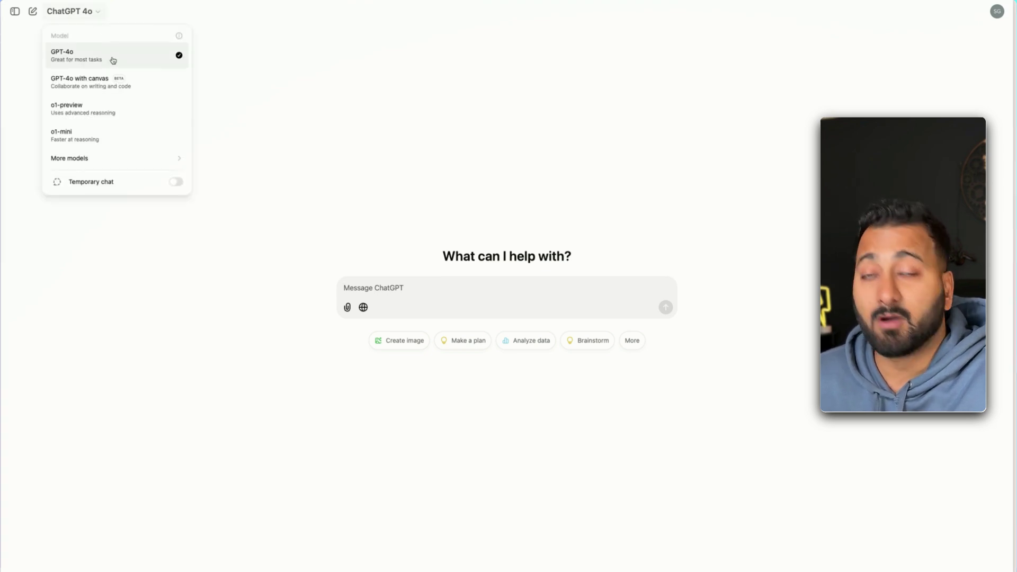
pyautogui.click(331, 85)
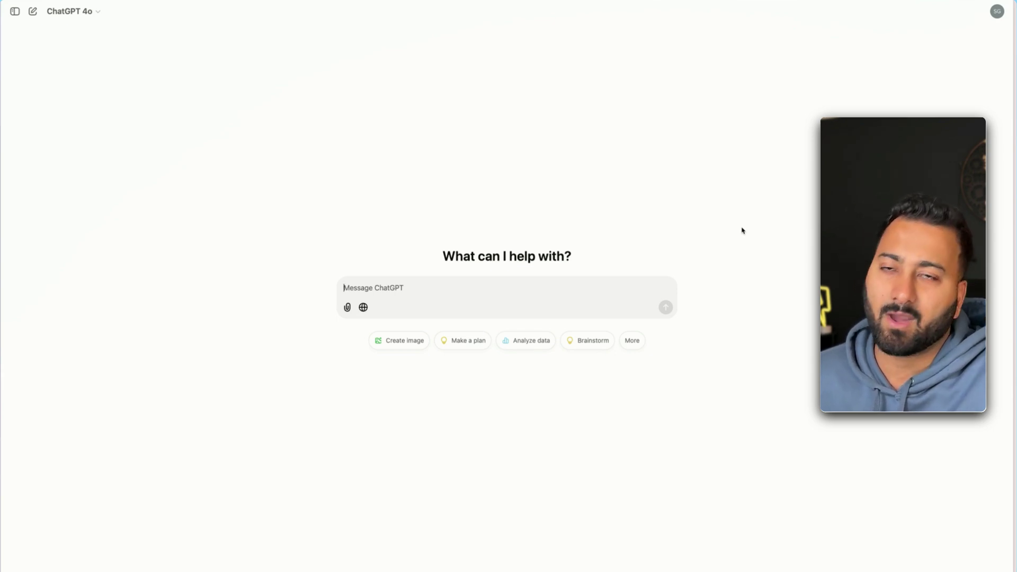
# - Send the productivity-system prompt, then the first two rambling thoughts, including the car one
pyautogui.press('super+v')
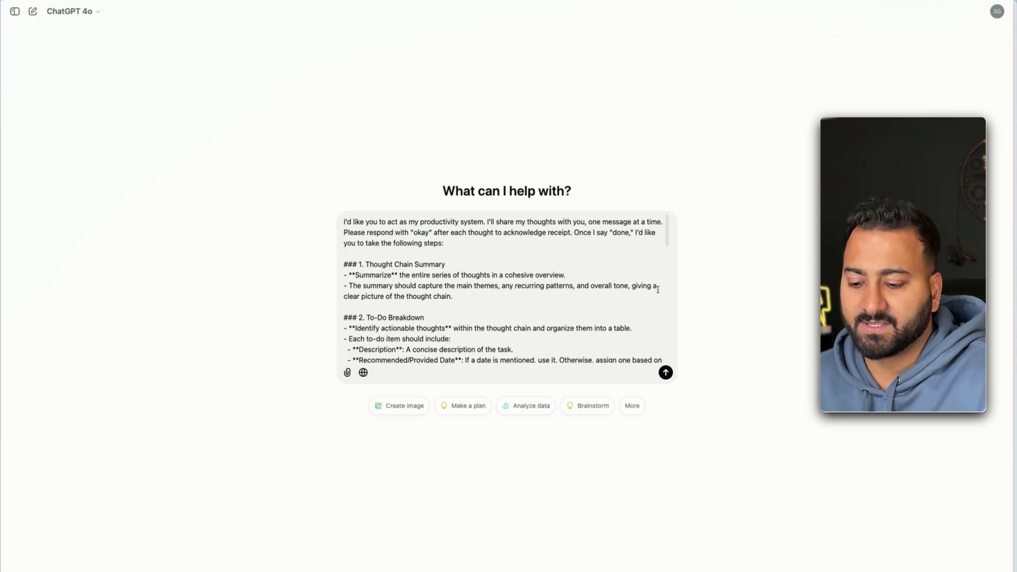
pyautogui.press('Return')
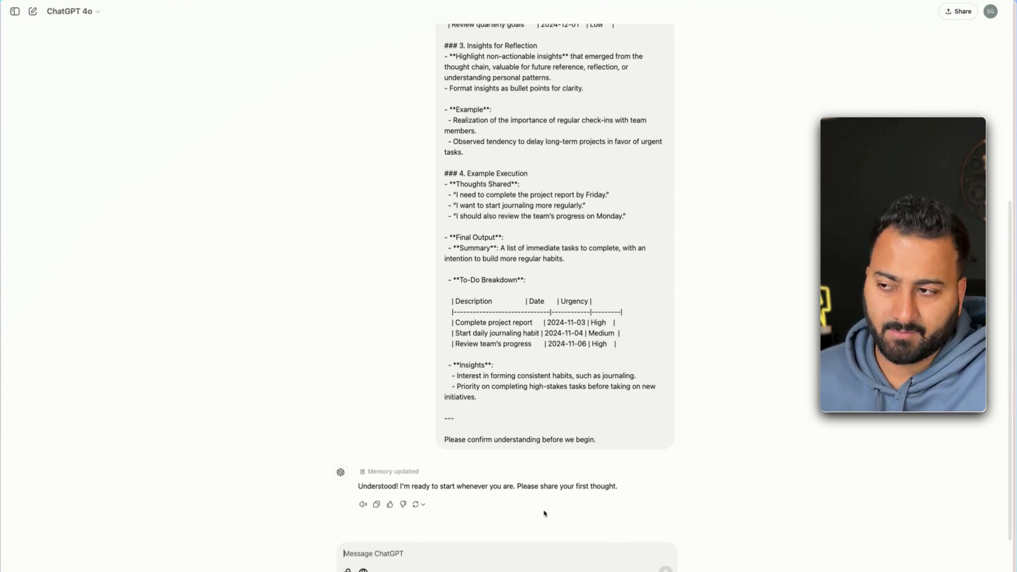
pyautogui.write("I really need to remember to send that birthday card to Aunt Lisa before Friday; she always appreciates a handwritten note. Maybe I can find some time during lunch tomorrow to pick one up. Speaking of lunch, I should probably start packing my own meals to save some money and eat healthier. I wonder if that new deli on 5th Street has any good salad options. Also, did I leave the windows open this morning? It looked like it might rain later—hope the house doesn't get soaked.")
pyautogui.press('Return')
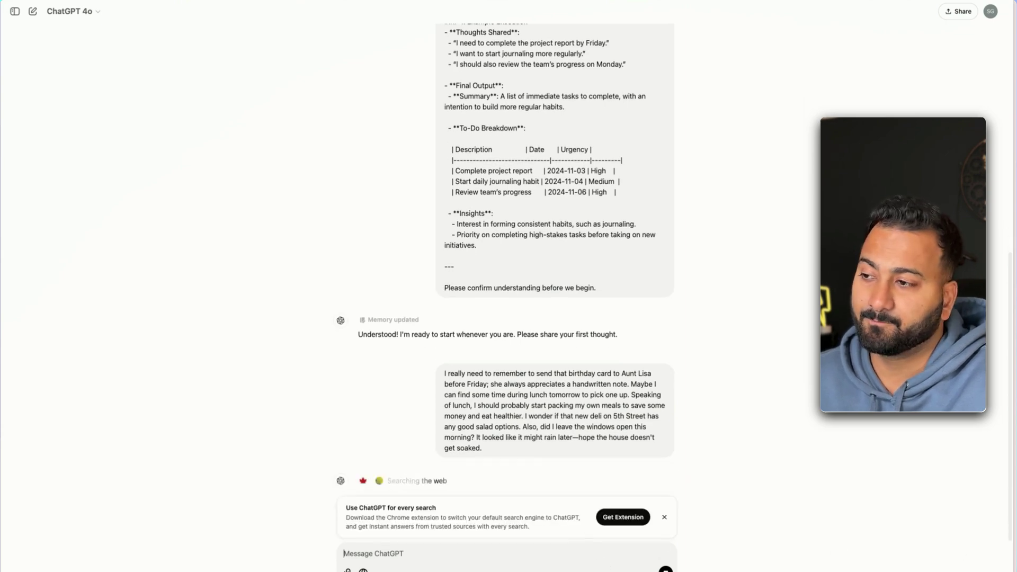
pyautogui.write("The car is due for an oil change; I should schedule an appointment this weekend before it slips my mind again. While I'm at the mechanic's, I might ask them to check that weird noise coming from the engine. I can't shake off that catchy tune from the radio this morning—what was the name of that song? Maybe I can find it on a playlist. Oh, and I need to finish that book club novel before Thursday's meeting; time to set aside an hour tonight for reading.")
pyautogui.press('Return')
# - Send the third thought, then 'Im done' to get the summary and dated to-do table
pyautogui.click(663, 516)
pyautogui.write("I haven't talked to Mark in ages; I should give him a call and catch up. Last I heard, he was moving to a new city for work. I also need to remember to back up my computer files; losing all those photos would be a nightmare. Perhaps I should invest in an external hard drive or look into cloud storage options. The garden could use some attention too—the weeds are starting to take over. Maybe I can dedicate Sunday morning to some yard work.")
pyautogui.press('Return')
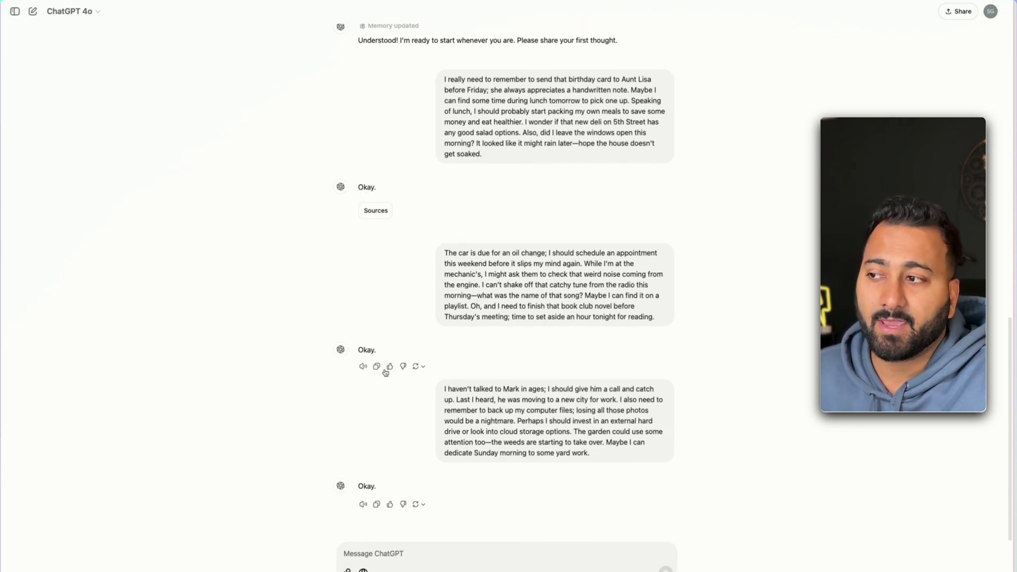
pyautogui.moveTo(438, 211)
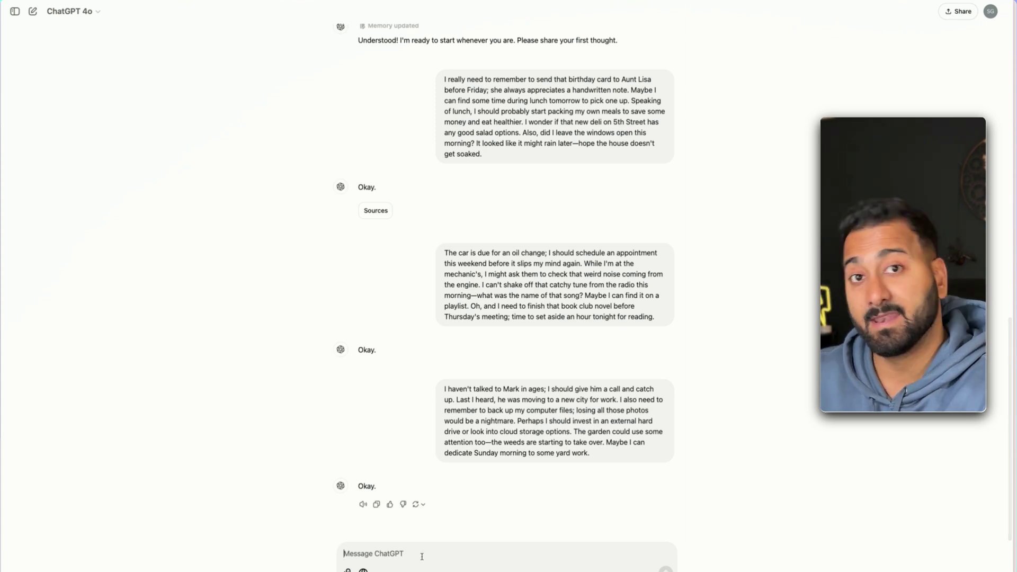
pyautogui.write('Im done')
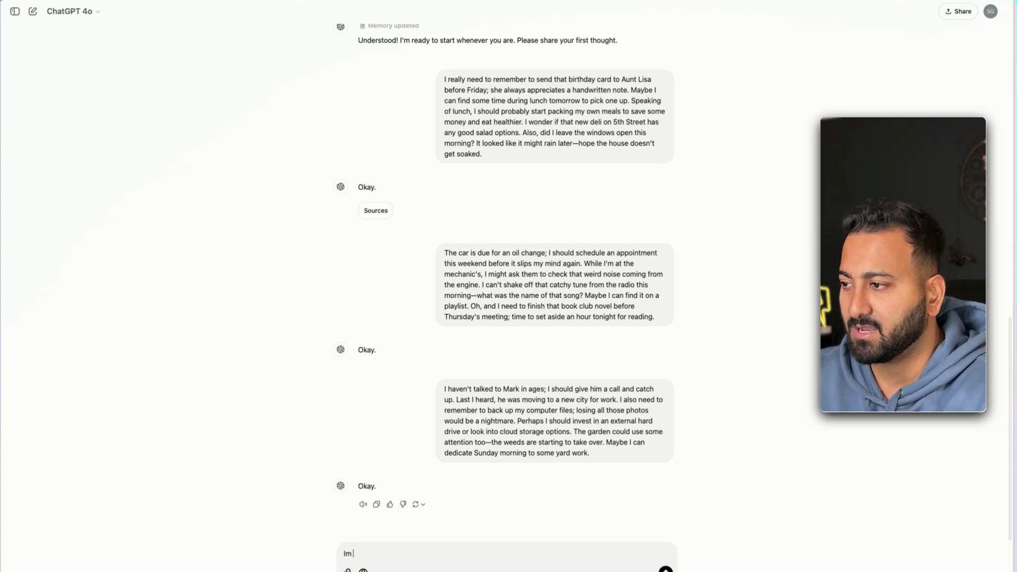
pyautogui.press('Return')
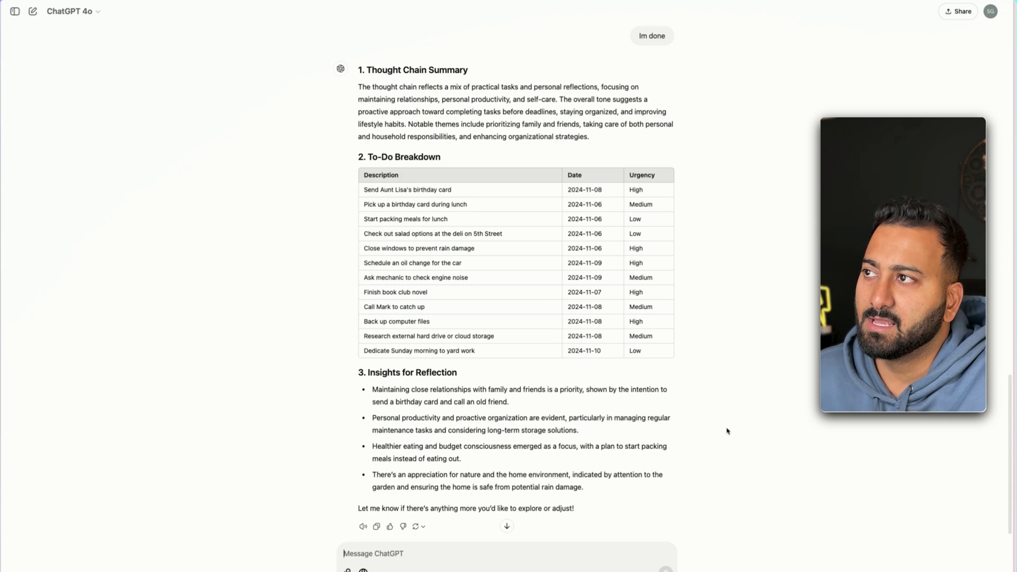
pyautogui.scroll(-1, 737, 356)
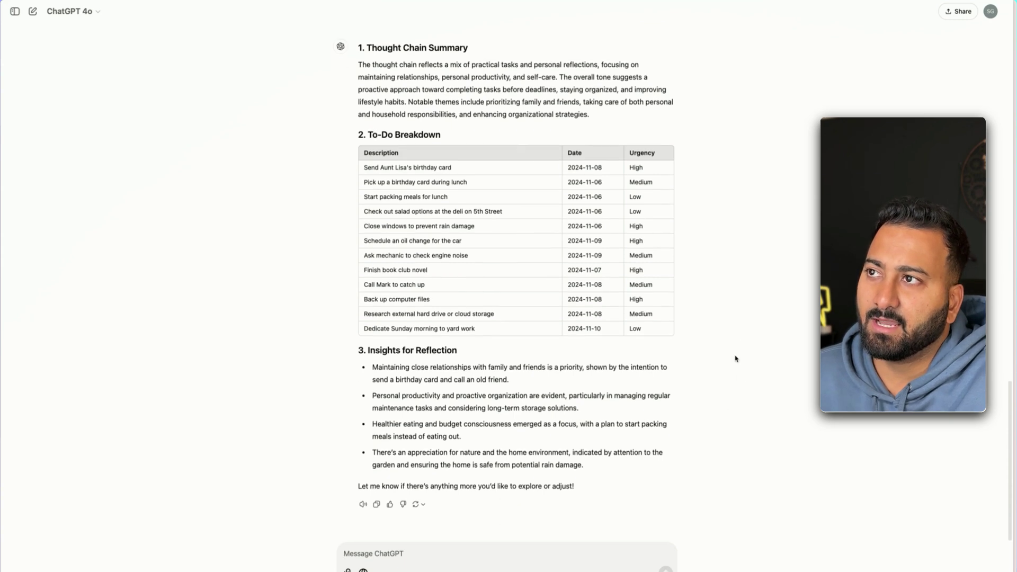
pyautogui.scroll(1, 723, 298)
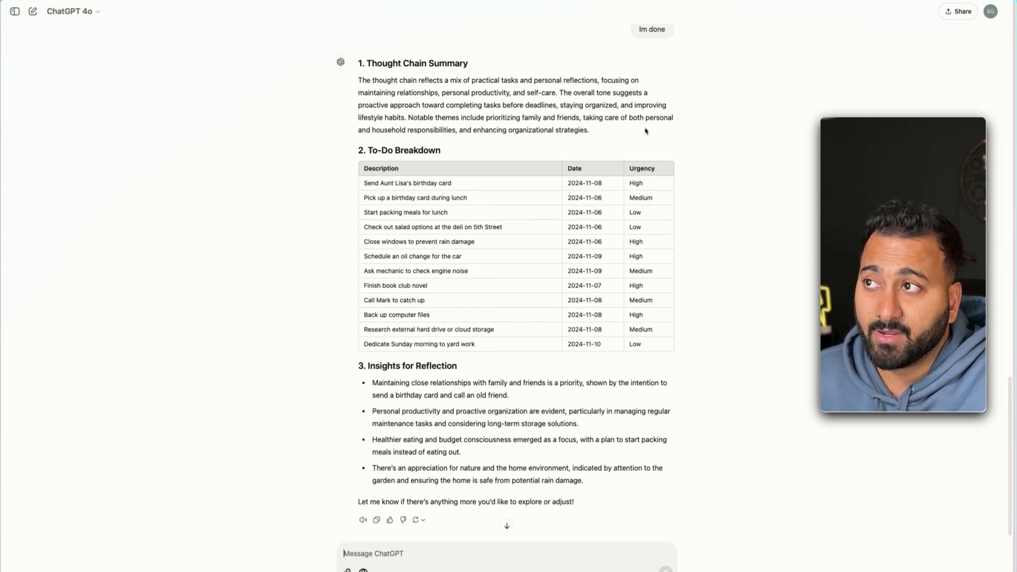
pyautogui.scroll(1, 673, 138)
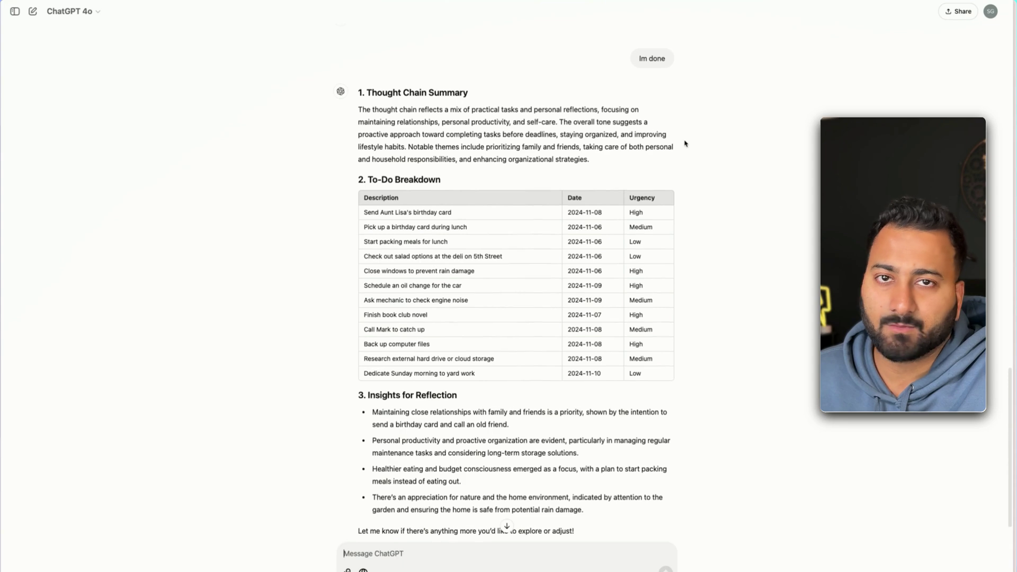
pyautogui.scroll(-1, 727, 216)
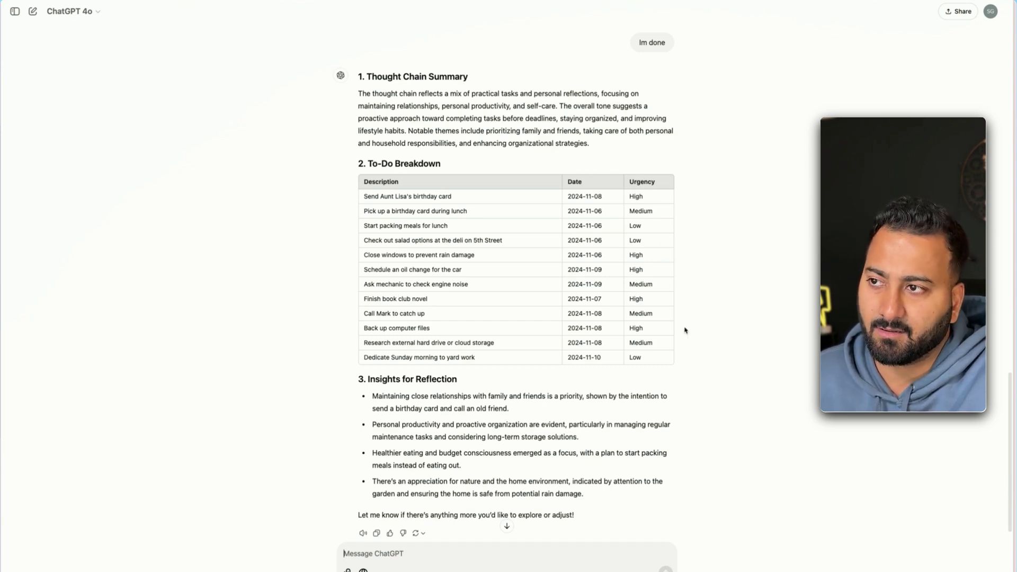
pyautogui.scroll(-1, 715, 332)
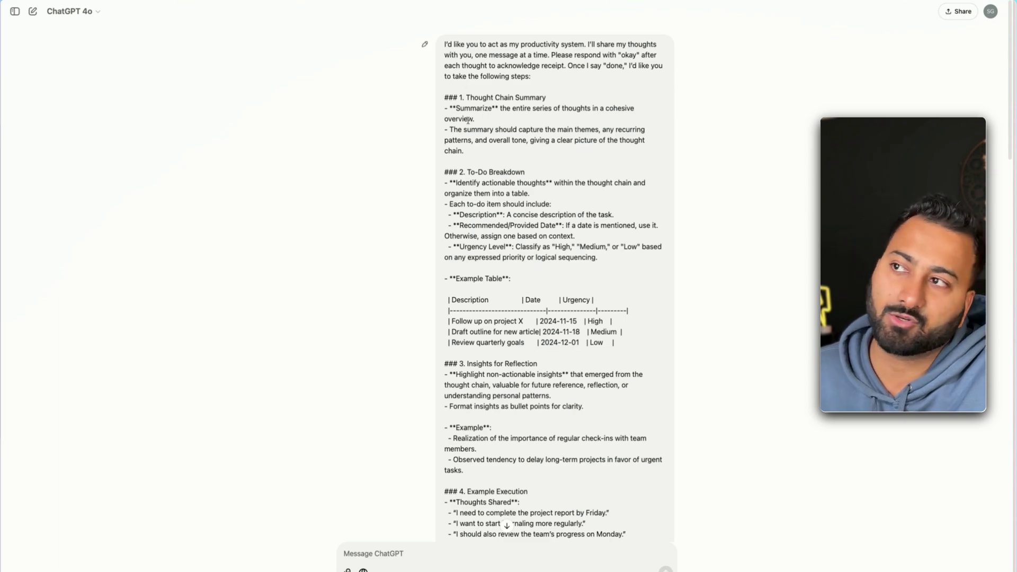
pyautogui.scroll(-2, 484, 137)
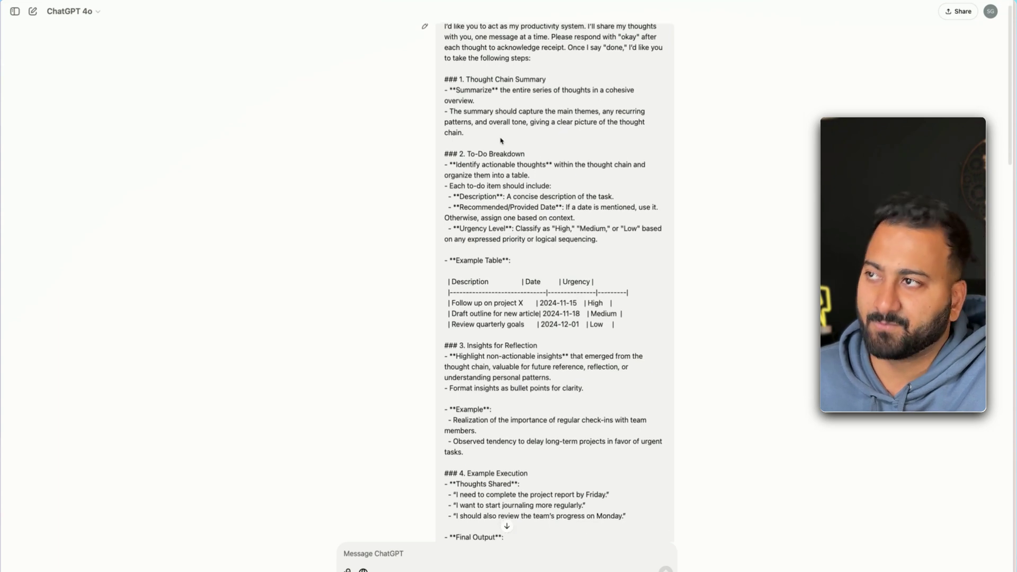
pyautogui.scroll(-3, 502, 141)
pyautogui.scroll(-3, 551, 121)
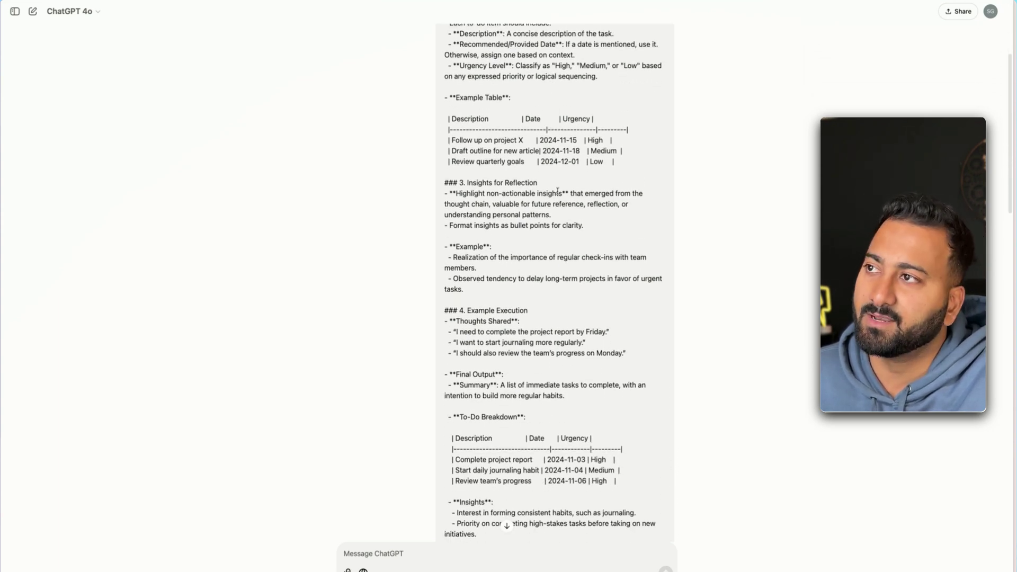
pyautogui.scroll(5, 556, 190)
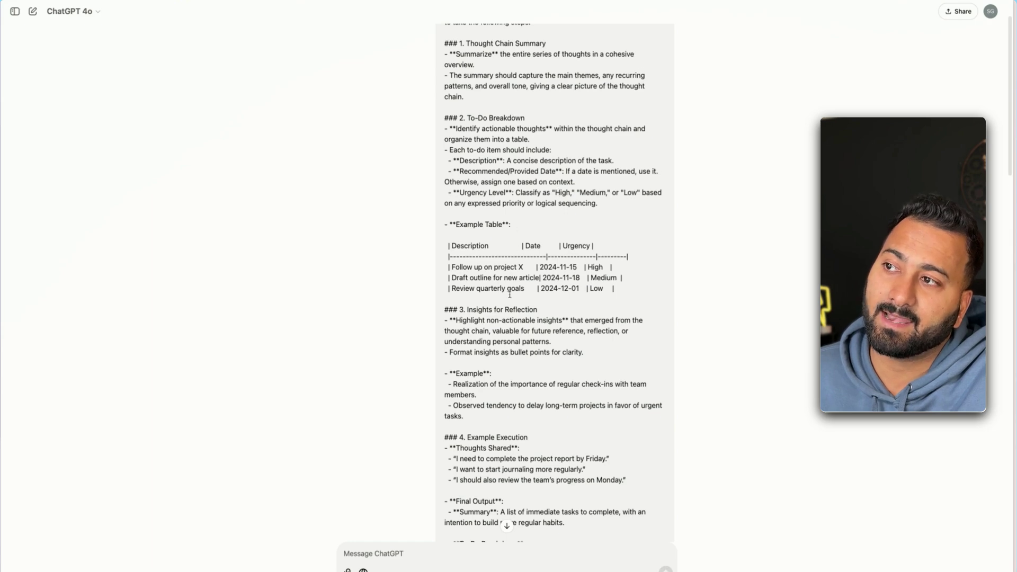
pyautogui.scroll(-10, 509, 294)
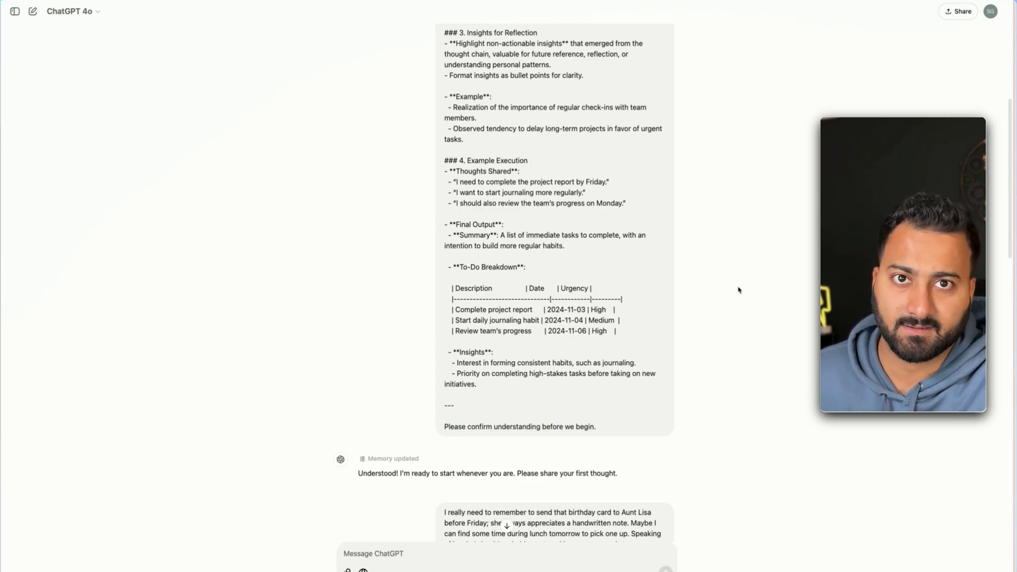
pyautogui.scroll(-15, 745, 318)
pyautogui.scroll(7, 746, 334)
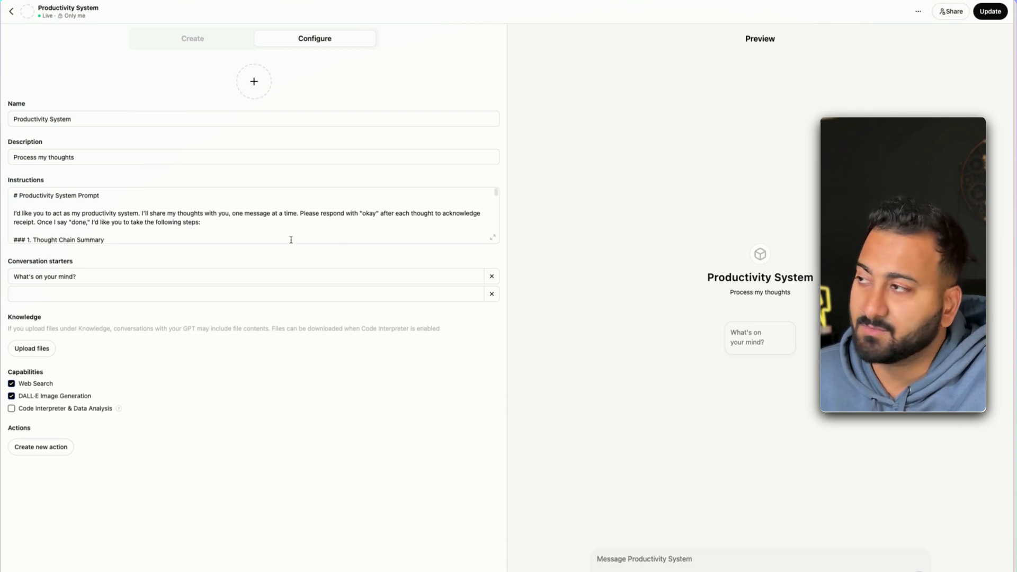
# - Review the GPT's Instructions, then send a paragraph of thoughts in the Preview chat
pyautogui.scroll(-1, 147, 220)
pyautogui.scroll(-15, 147, 219)
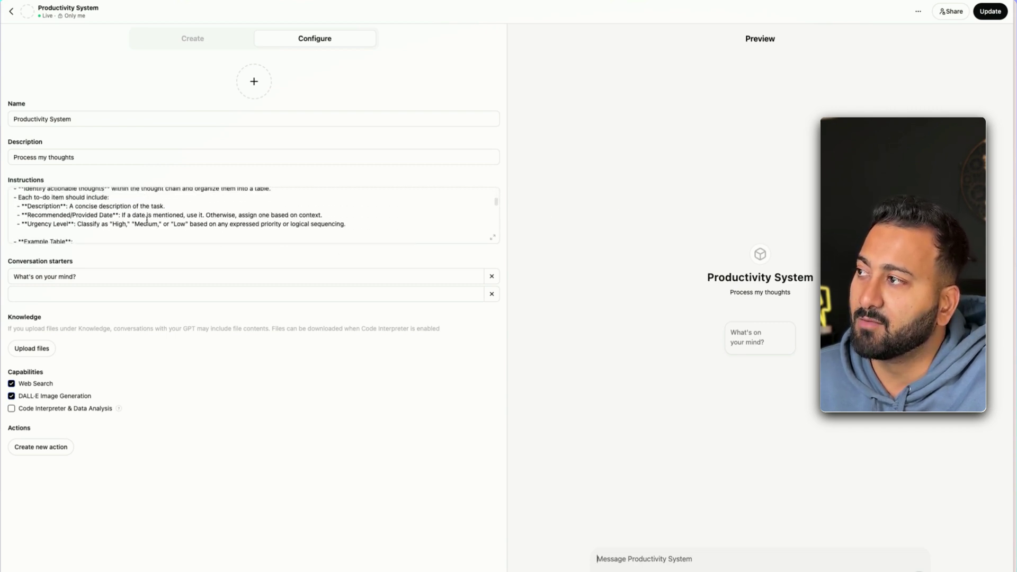
pyautogui.scroll(-10, 146, 220)
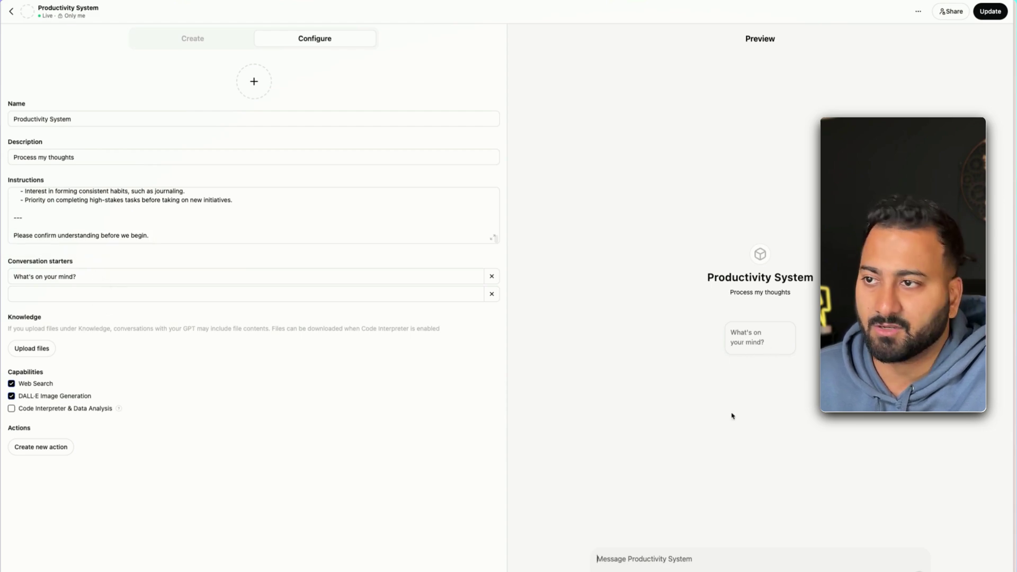
pyautogui.write("I can't forget to prepare for the presentation next week; rehearsing a few times should help with the nerves. Maybe I can ask Jenna for some feedback since she's experienced with public speaking. Also, the light bulb in the hallway burned out again—I should pick up some replacements on the way home. It's been a while since I tried a new recipe; perhaps I'll attempt to make that pasta dish I saw on the cooking show. Do I have all the ingredients, or do I need to shop for a few items?")
pyautogui.press('Return')
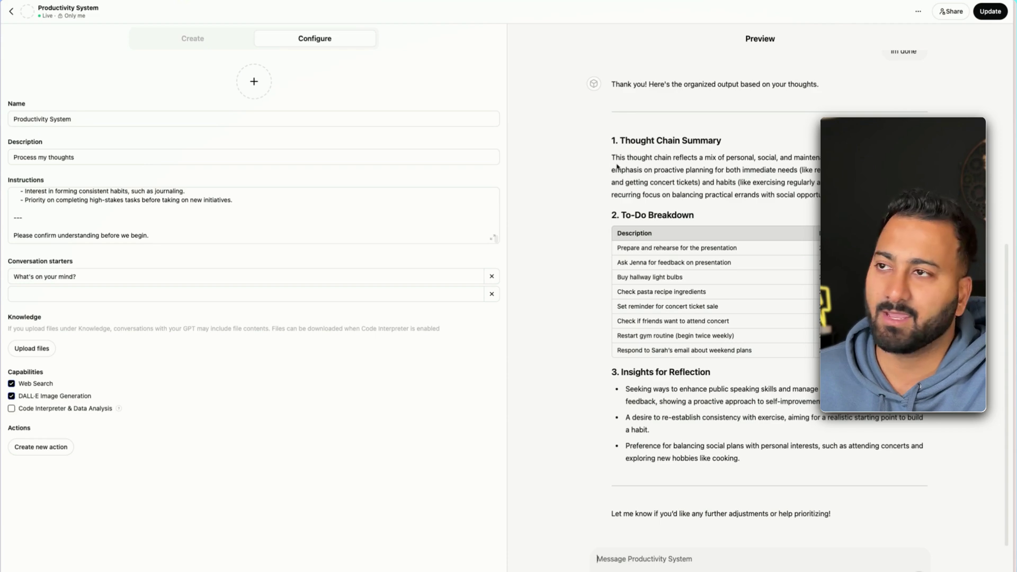
# - Select and then deselect the preview's Thought Chain Summary paragraph
pyautogui.moveTo(610, 155); pyautogui.dragTo(848, 195)
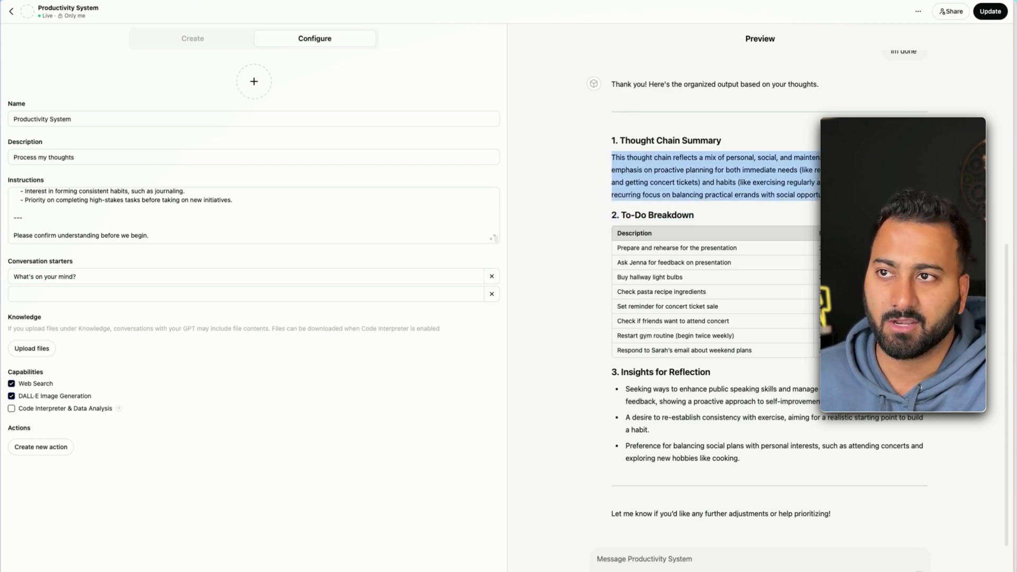
pyautogui.click(599, 249)
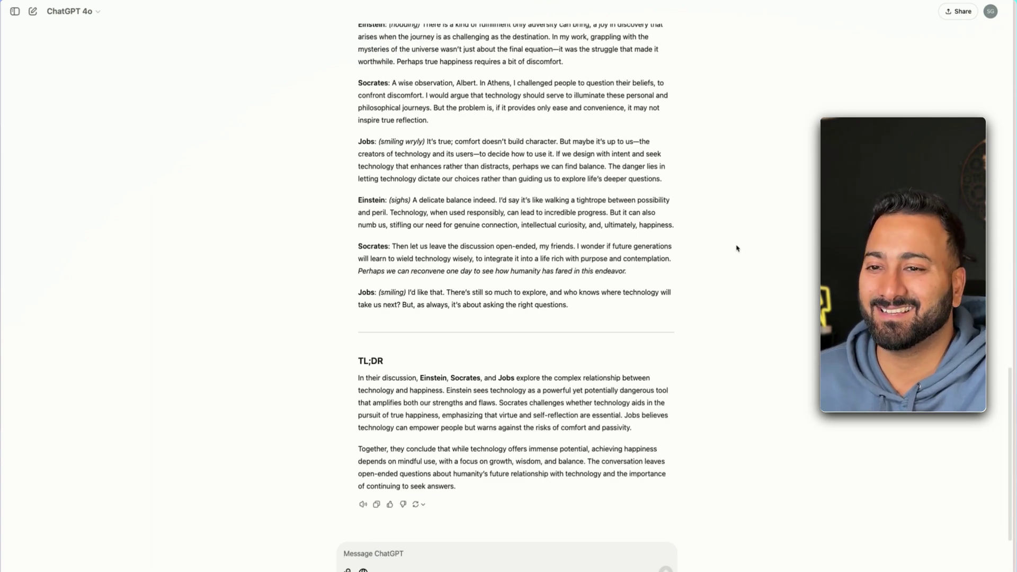
# - Scroll through the Einstein–Socrates–Jobs dialogue down to the TL;DR and back up
pyautogui.scroll(20, 615, 371)
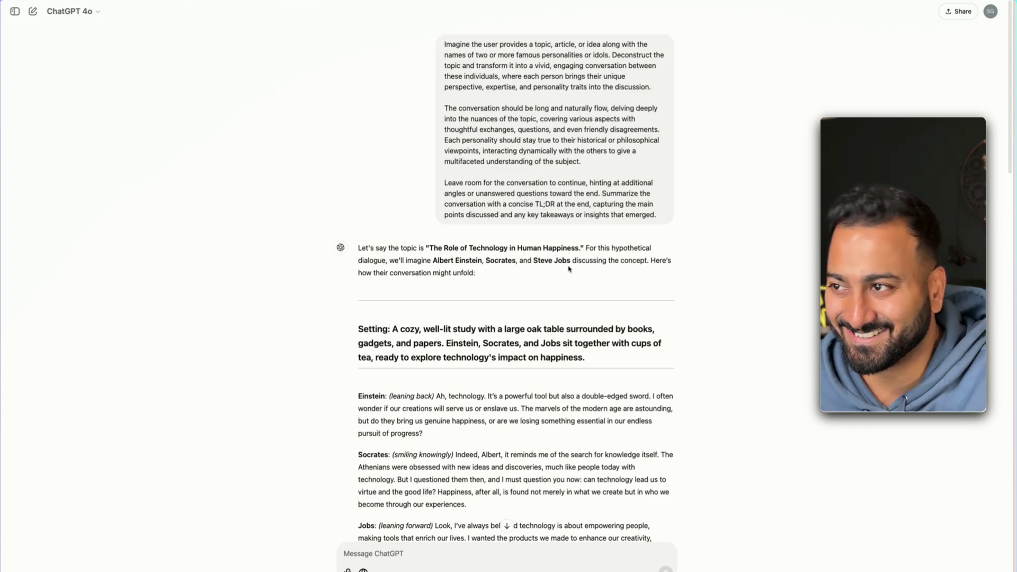
pyautogui.scroll(-15, 742, 297)
pyautogui.scroll(7, 749, 300)
pyautogui.scroll(-5, 750, 300)
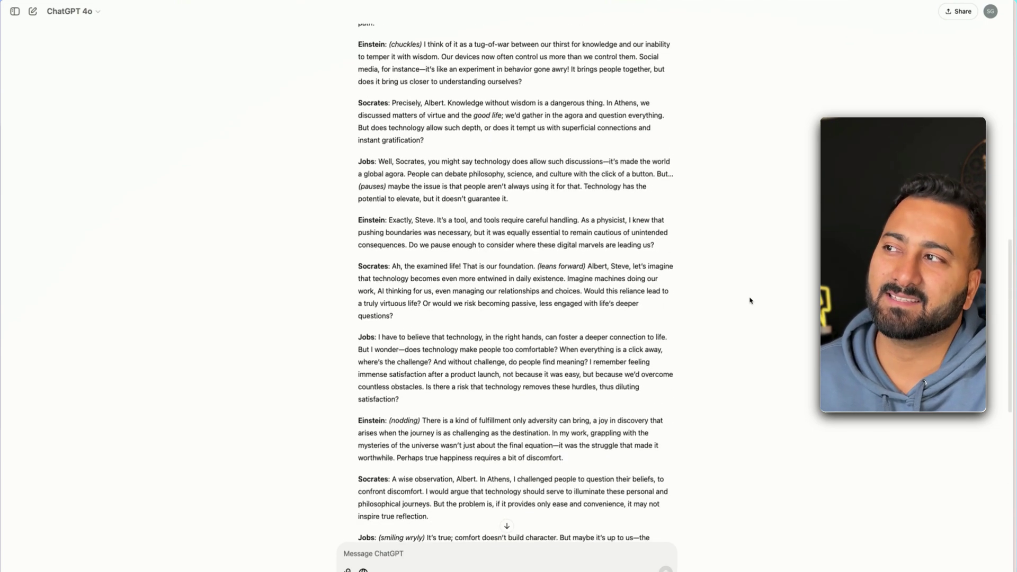
pyautogui.scroll(-2, 750, 300)
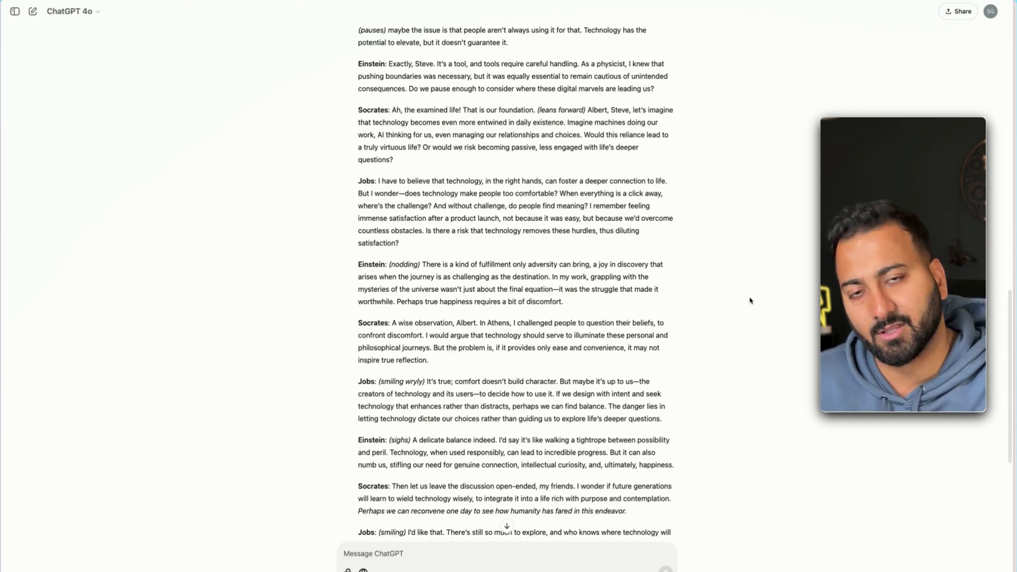
pyautogui.scroll(-5, 750, 300)
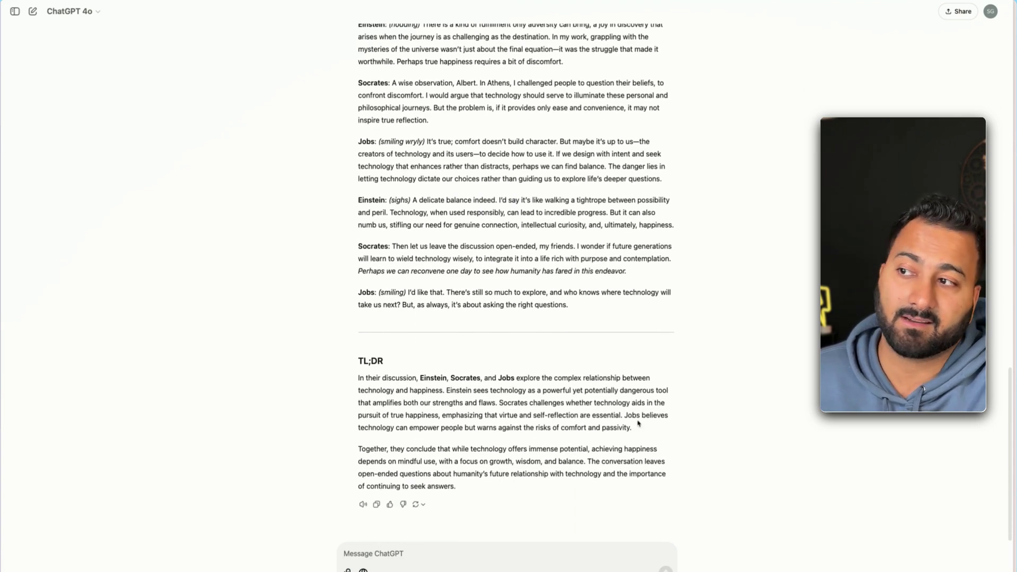
pyautogui.scroll(15, 712, 441)
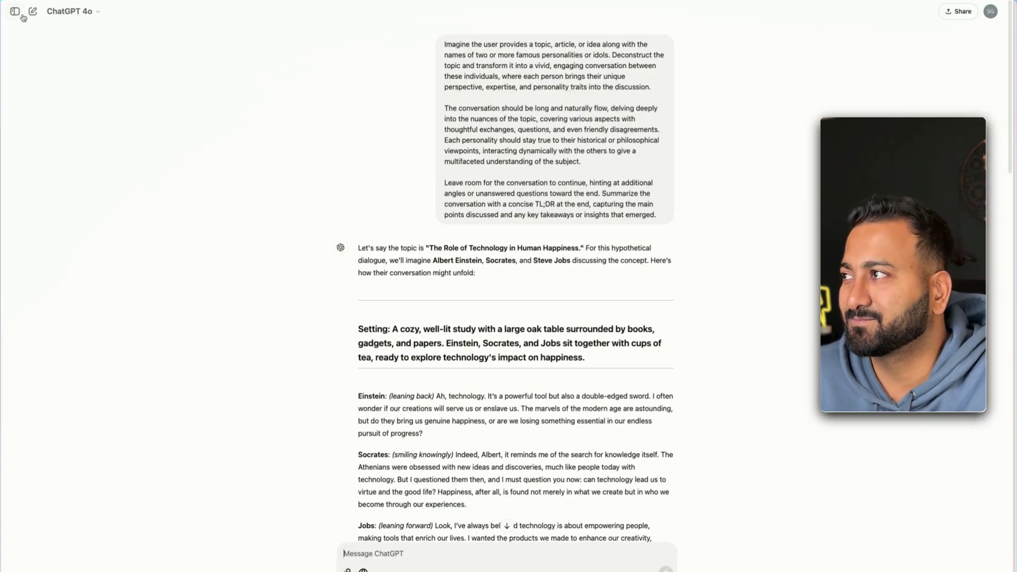
# - Open a blank chat with the new-chat pencil icon, leaving the dialogue behind
pyautogui.click(32, 12)
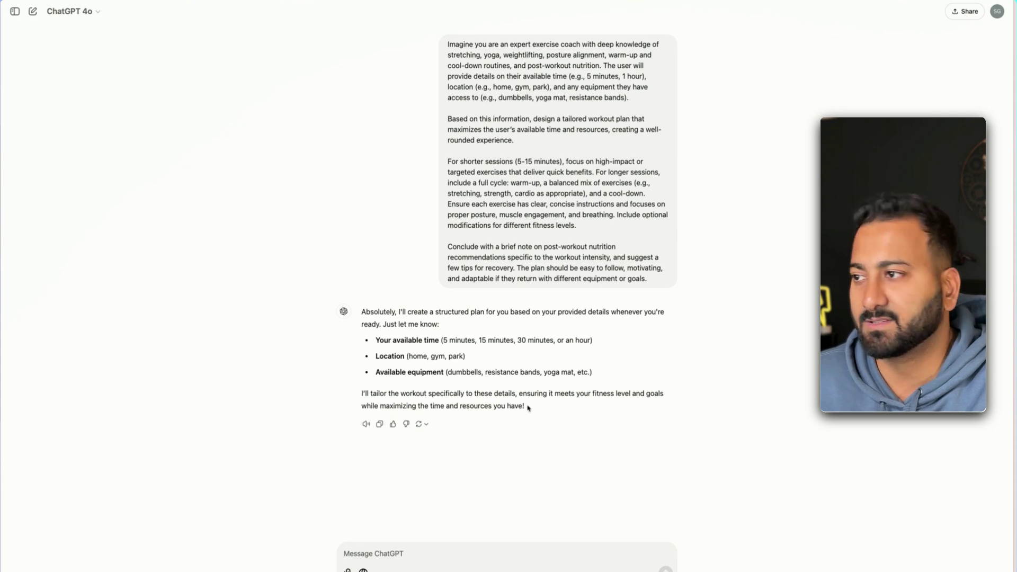
# - Tell the coach you have 15 minutes in a hotel room and no equipment
pyautogui.click(477, 551)
pyautogui.write('I ha')
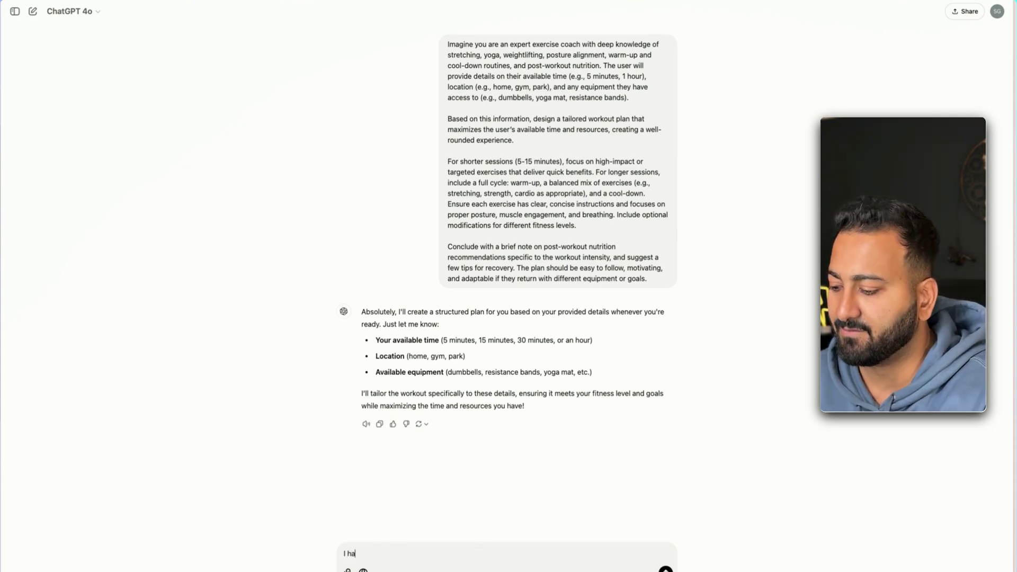
pyautogui.write('ve 15 mins')
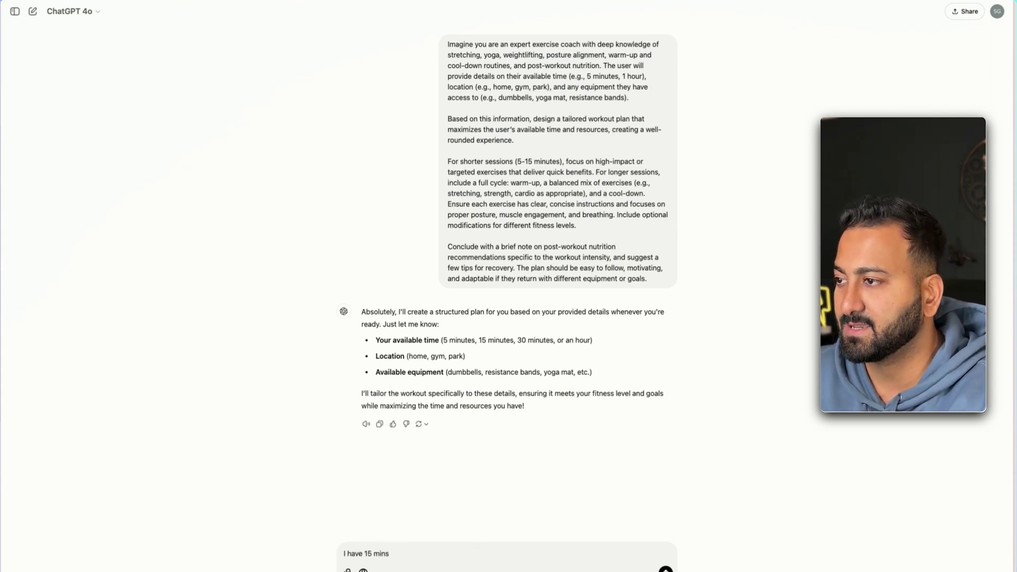
pyautogui.write('. I am in')
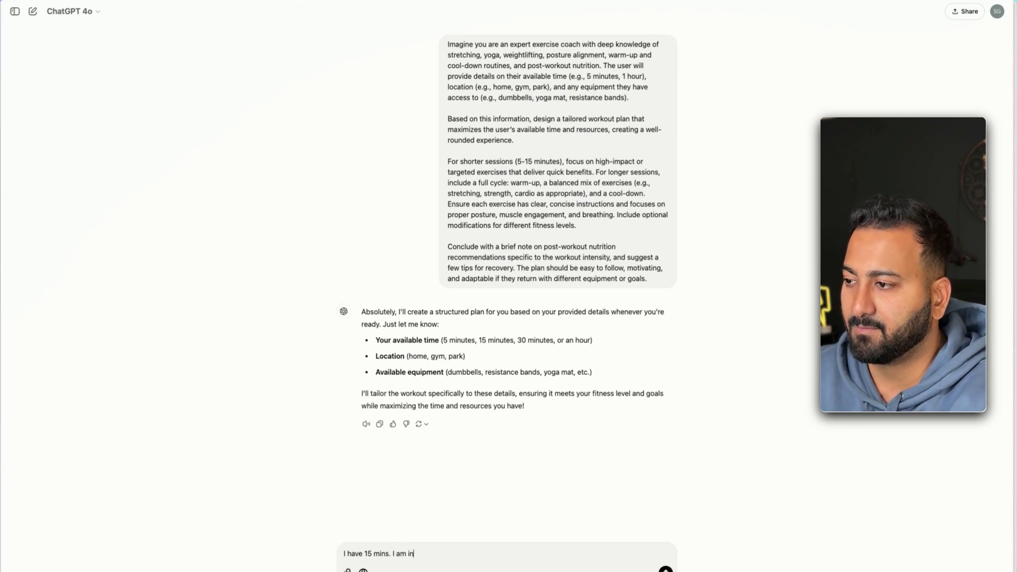
pyautogui.write(' a hotel too')
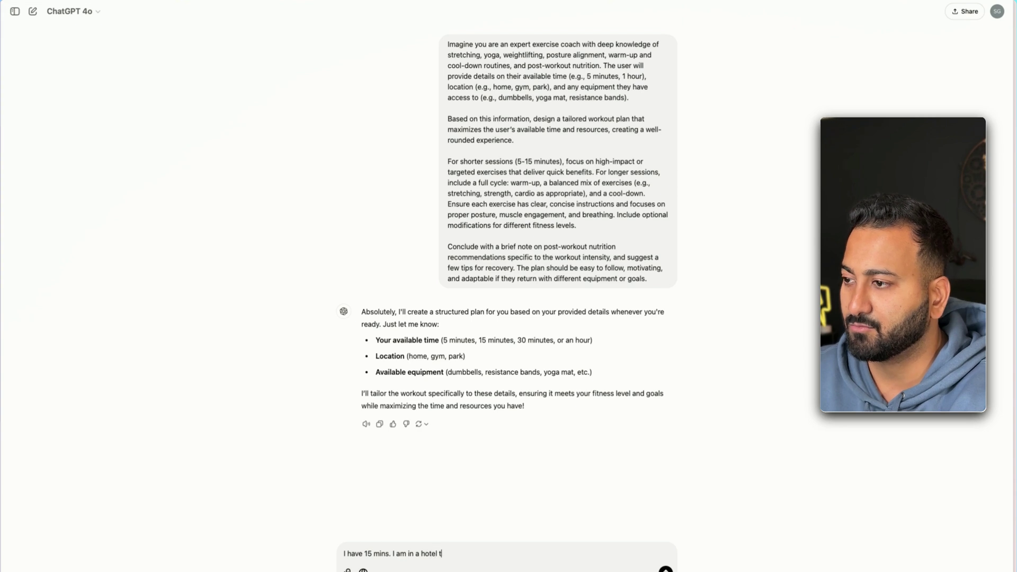
pyautogui.press('BackSpace')
pyautogui.press('BackSpace')
pyautogui.press('BackSpace')
pyautogui.write('room. Do n')
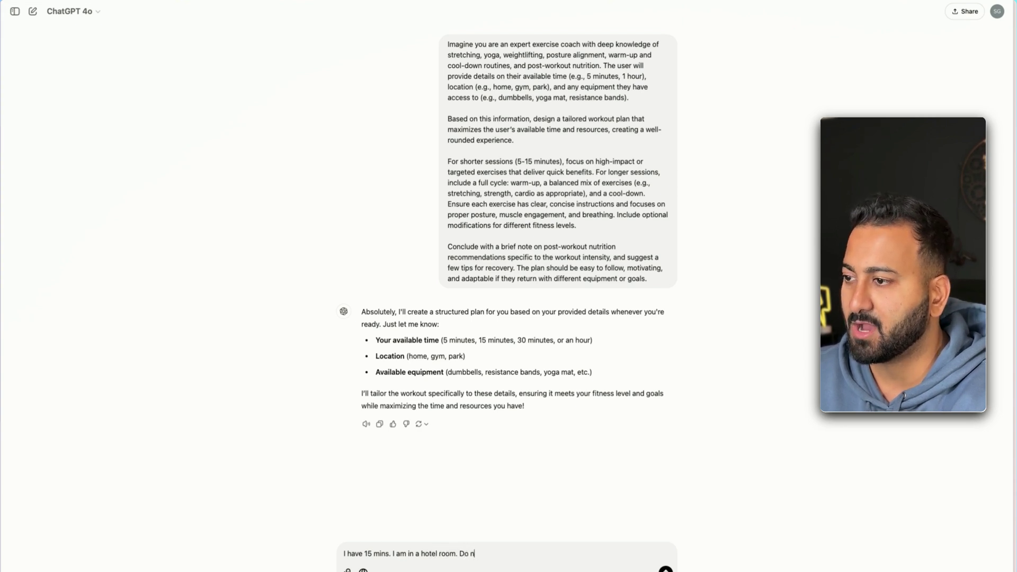
pyautogui.write('ot have any ')
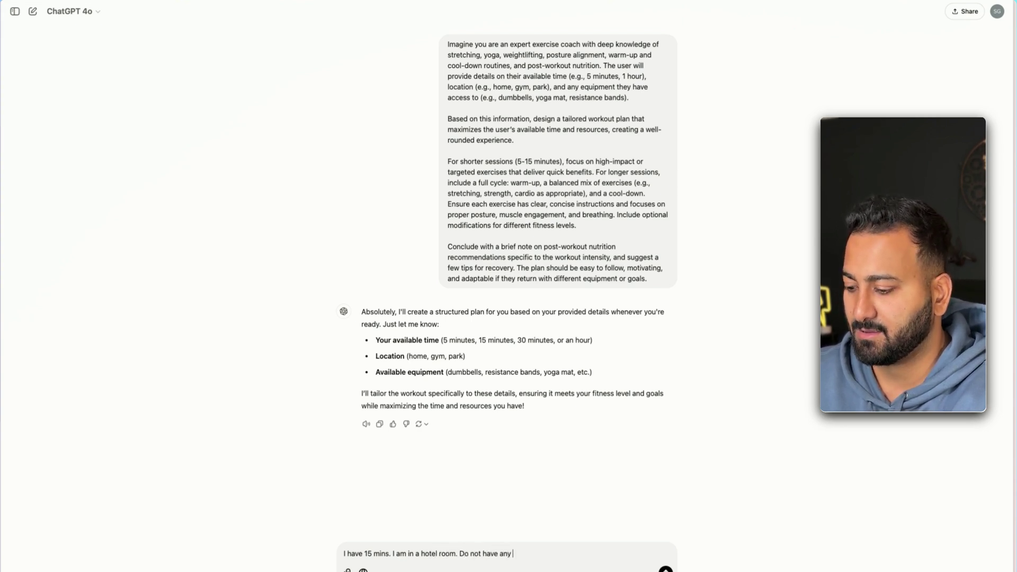
pyautogui.write('equipments')
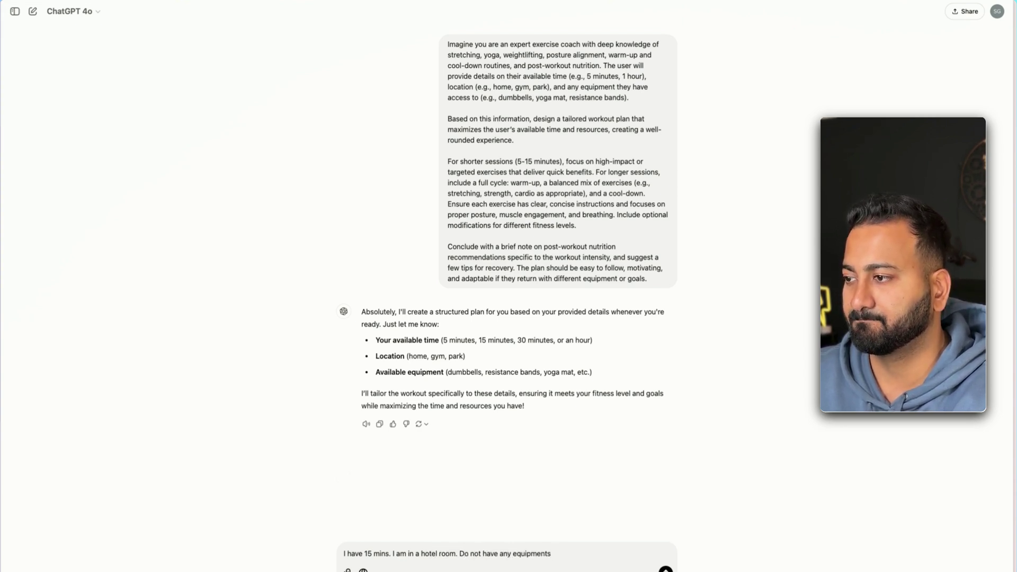
pyautogui.press('Return')
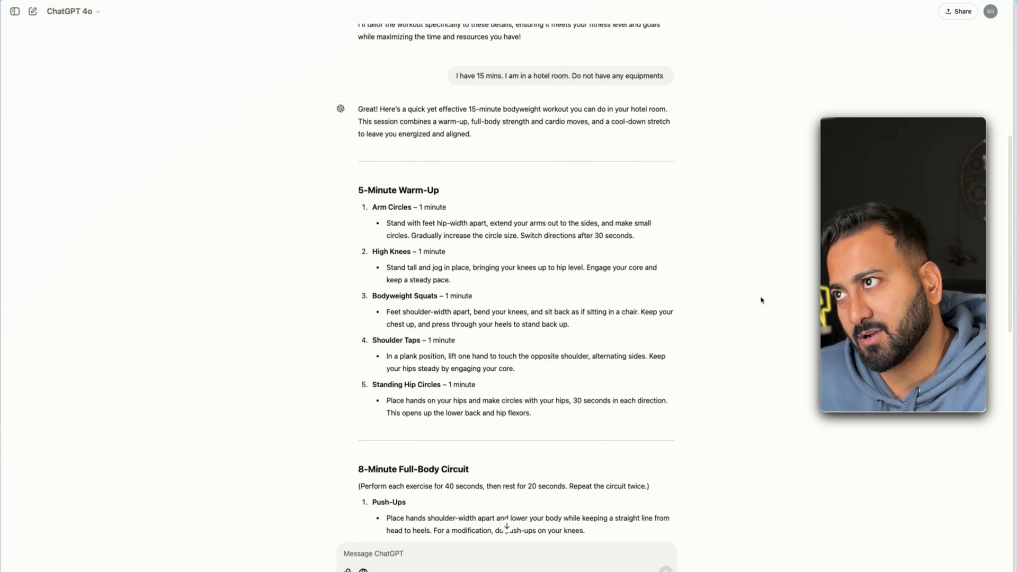
pyautogui.scroll(-3, 506, 254)
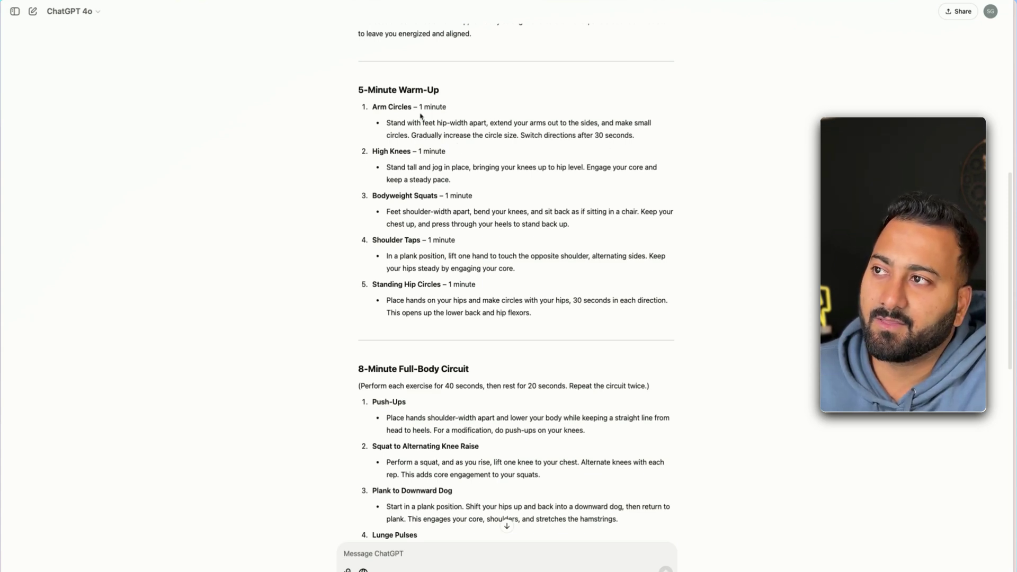
pyautogui.scroll(-1, 531, 211)
pyautogui.scroll(-3, 532, 211)
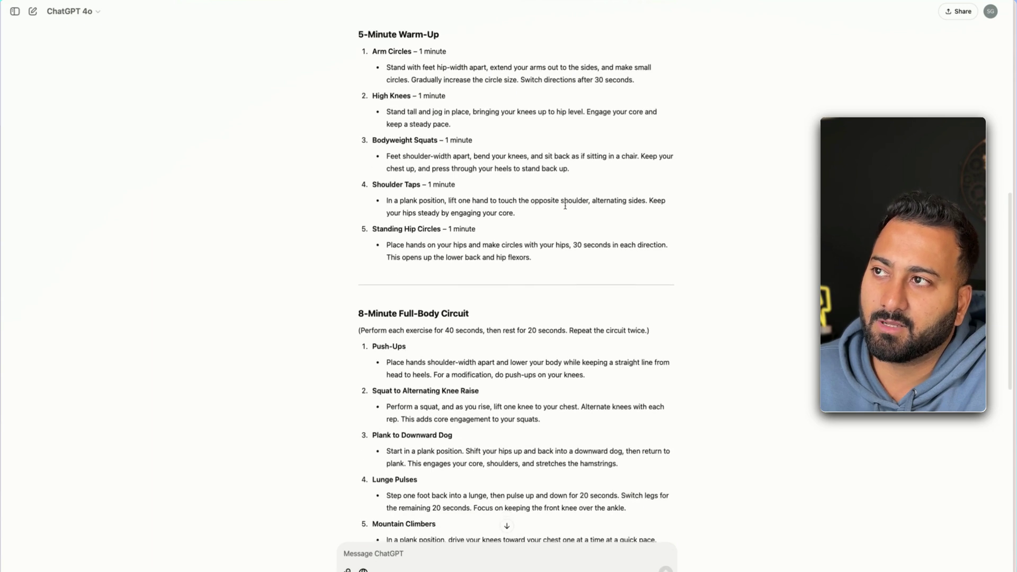
pyautogui.scroll(-8, 497, 186)
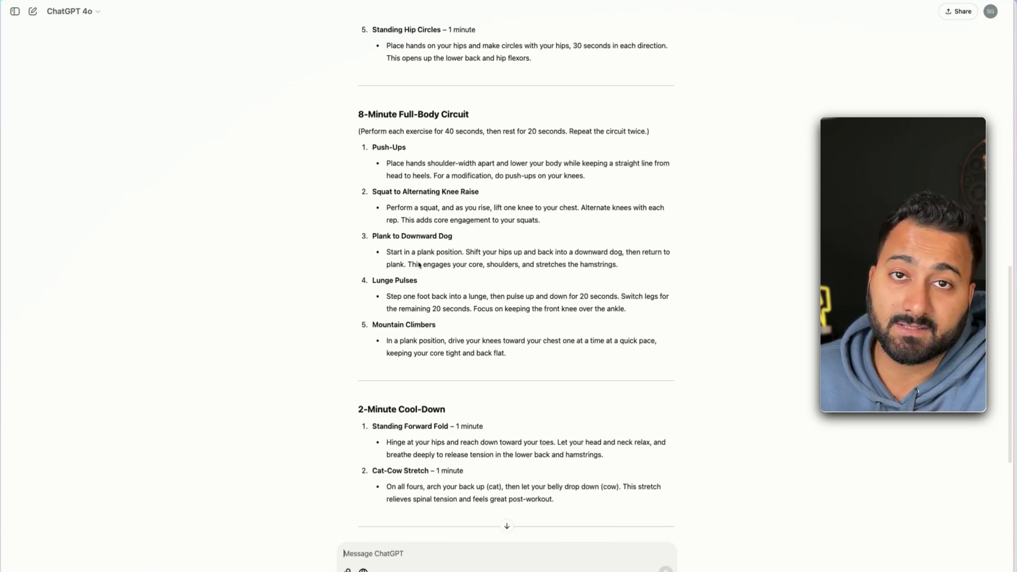
pyautogui.scroll(-8, 455, 302)
pyautogui.scroll(-1, 487, 304)
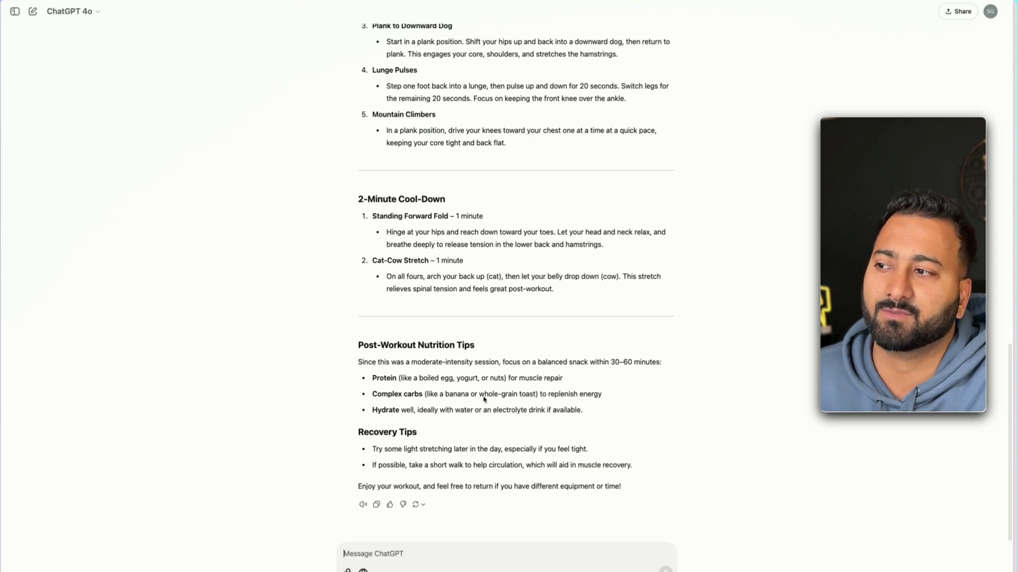
pyautogui.scroll(15, 738, 427)
pyautogui.scroll(-15, 738, 427)
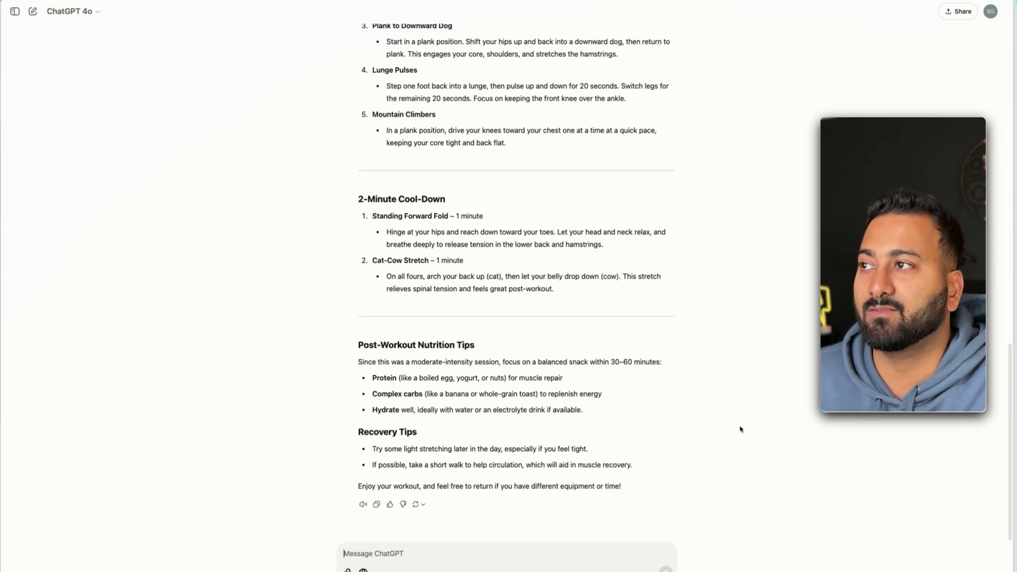
pyautogui.scroll(10, 733, 236)
pyautogui.scroll(-10, 733, 236)
pyautogui.scroll(4, 735, 238)
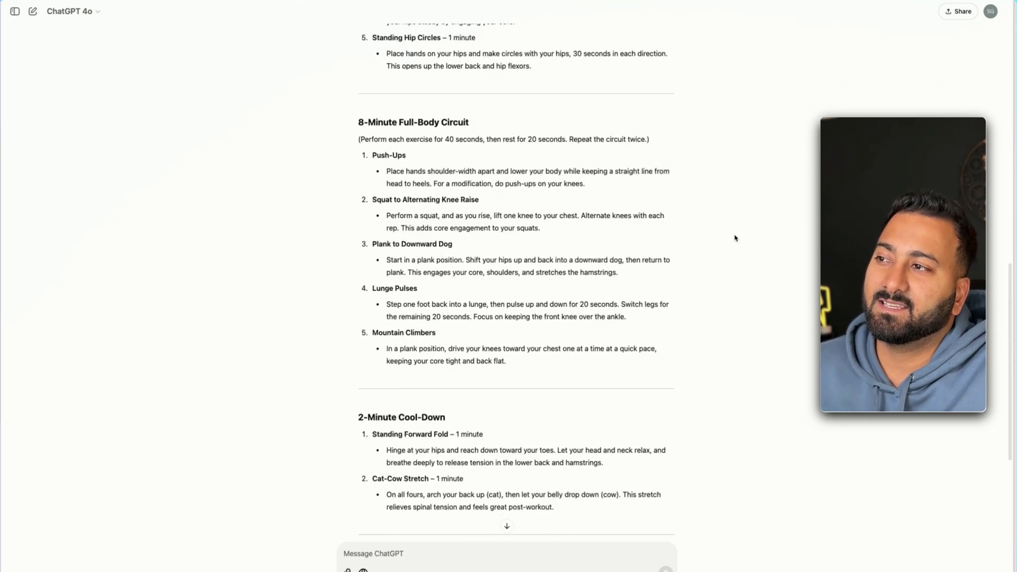
pyautogui.scroll(10, 735, 238)
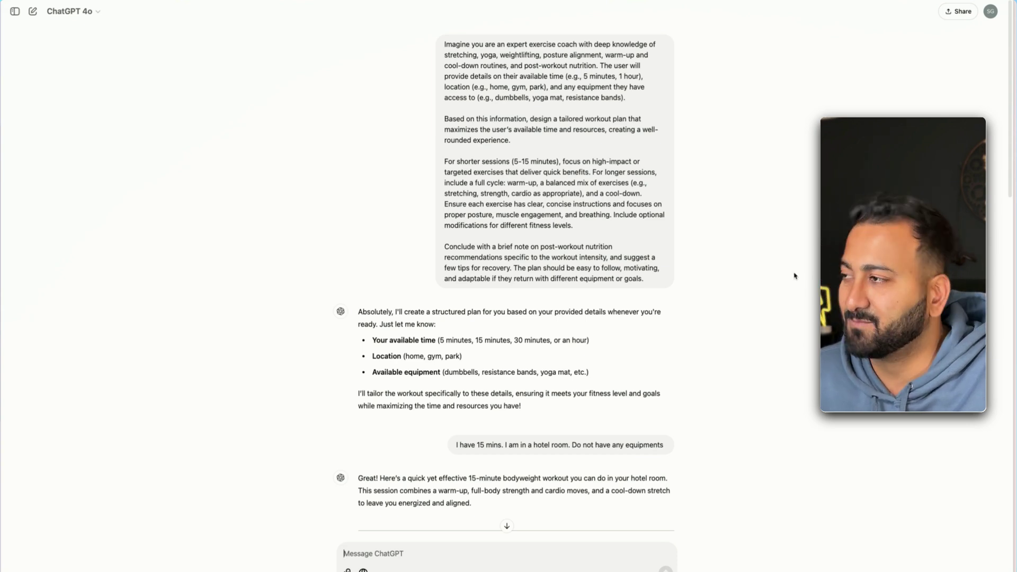
# - Open a blank GPT-4o chat with the new-chat keyboard shortcut
pyautogui.press('super+n')
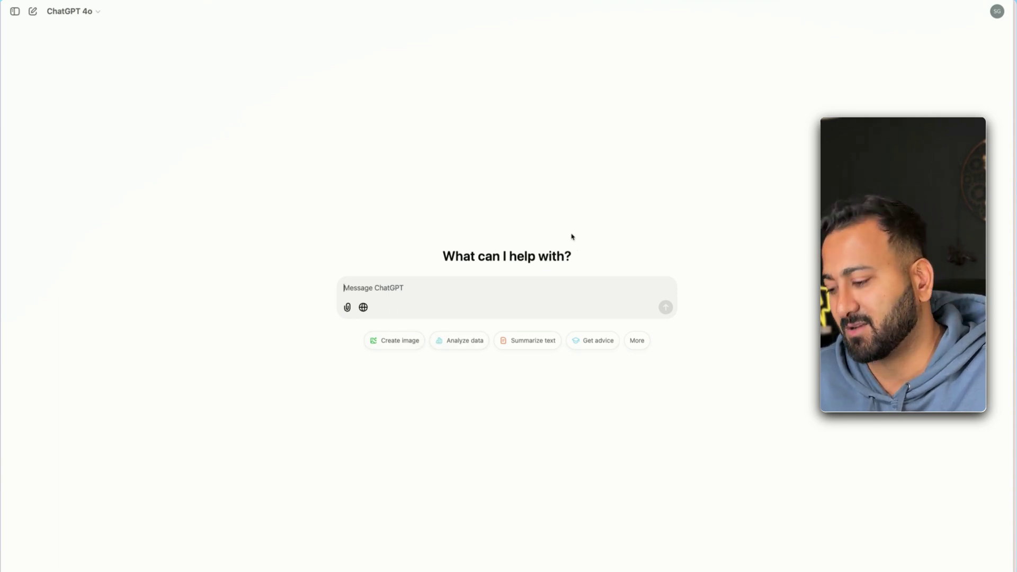
# - Enter the Walmart flyer link, then on a new line request healthy, tasty recipes from its deals
pyautogui.write('https://www.walmart.ca/en/flyer')
pyautogui.hotkey('shift', 'Return')
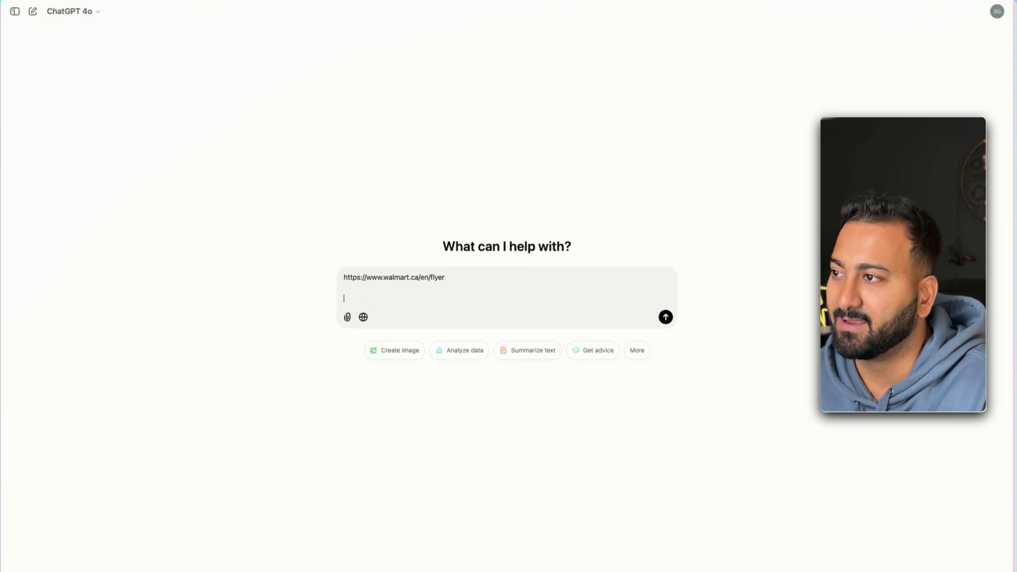
pyautogui.write('give me t')
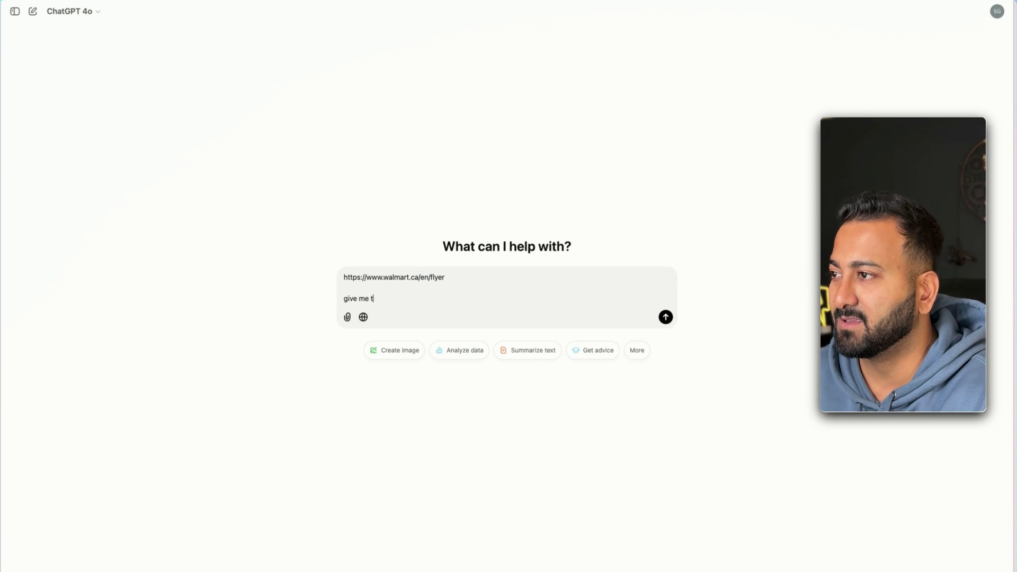
pyautogui.press('BackSpace')
pyautogui.write('some heal')
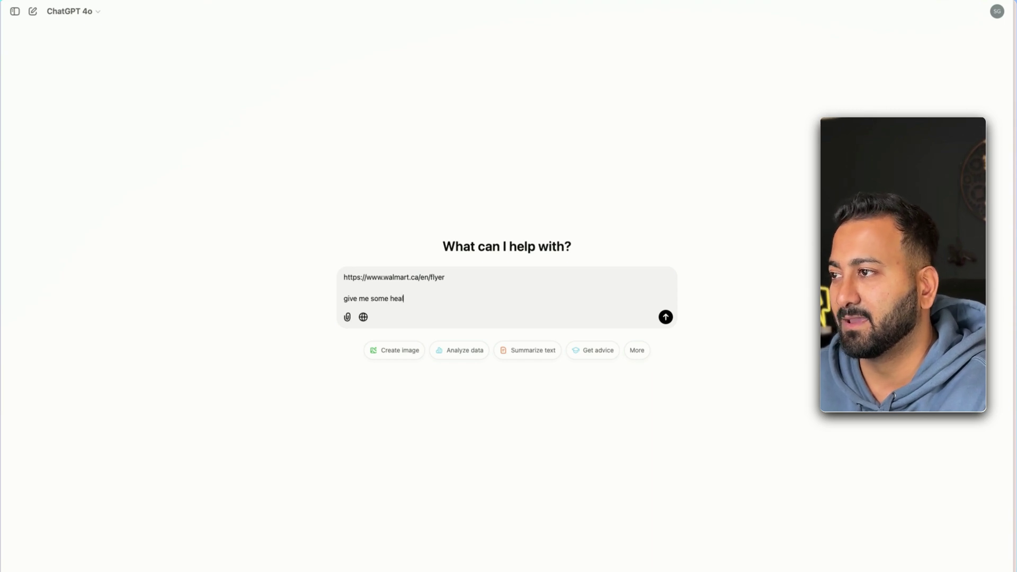
pyautogui.write('thy and tast')
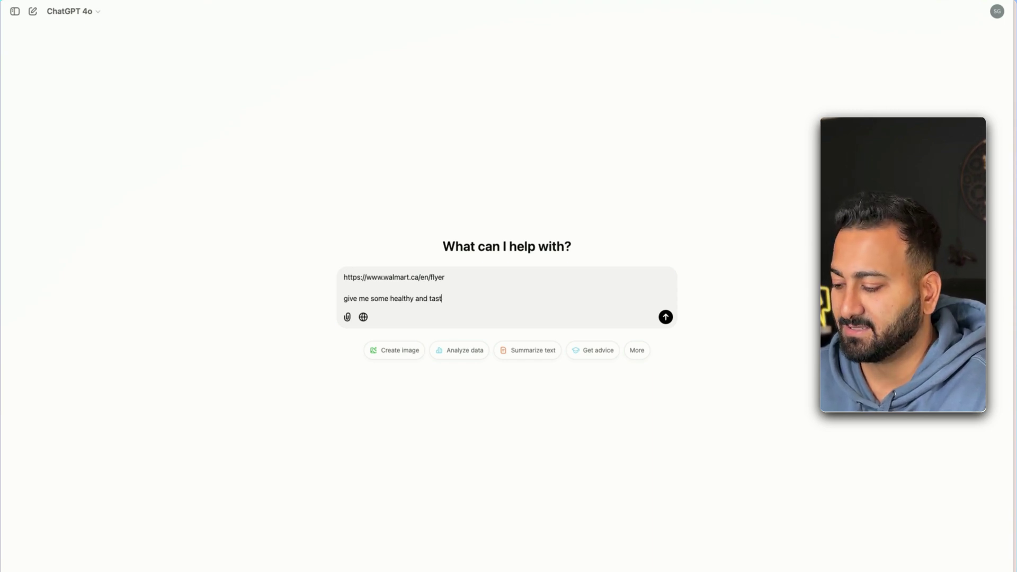
pyautogui.write('y receip')
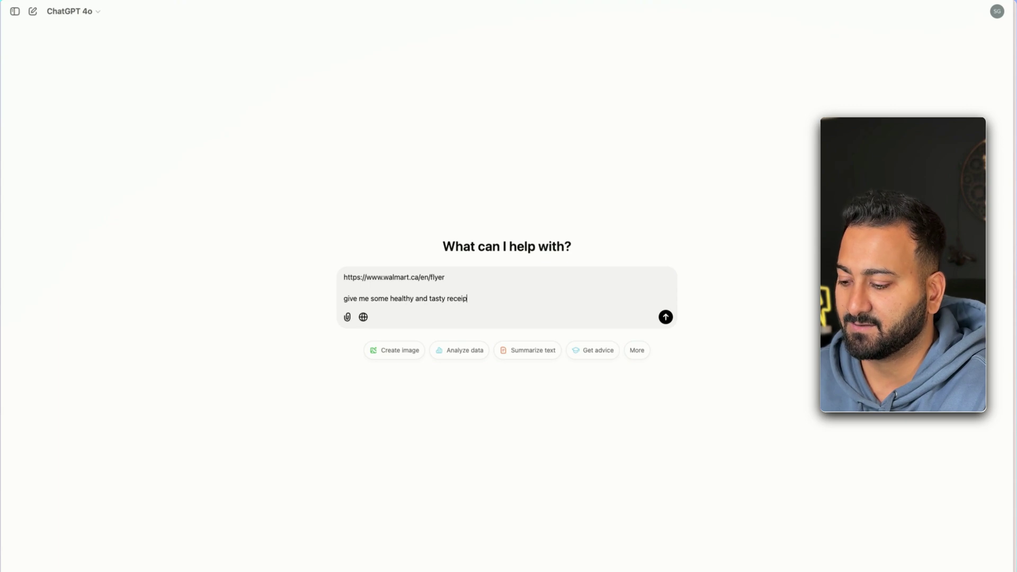
pyautogui.write('tes based on the de')
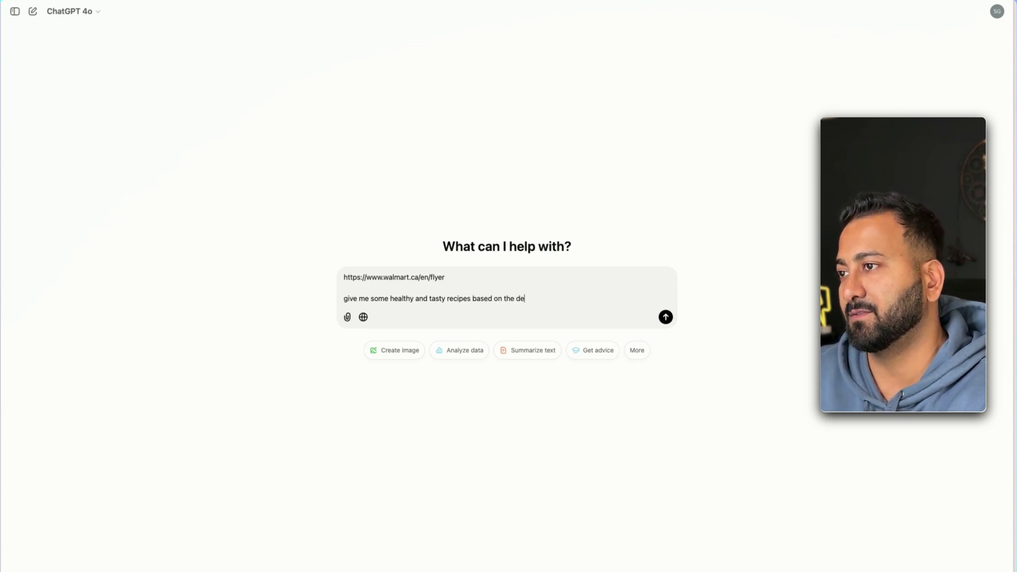
pyautogui.write('als on this')
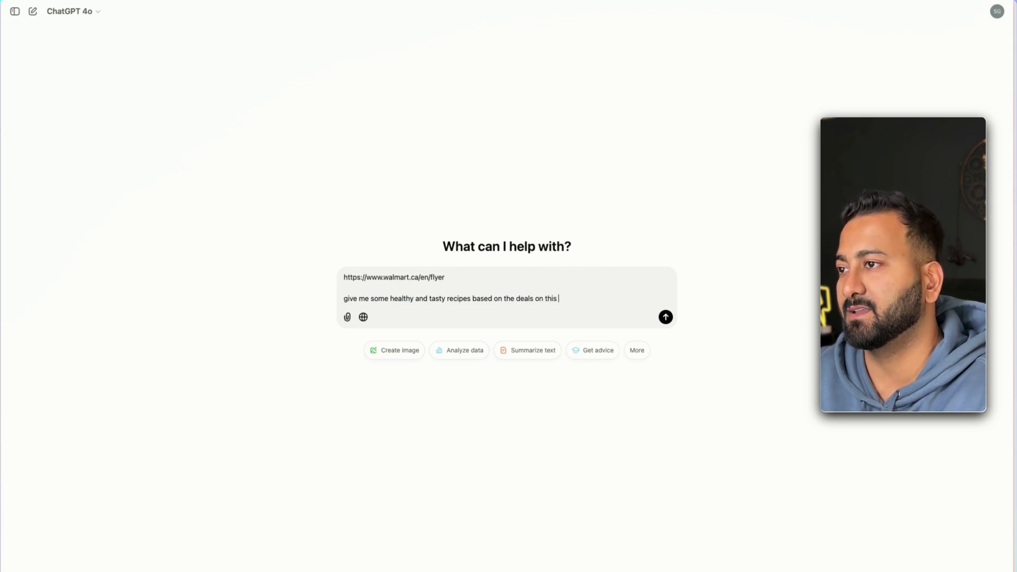
pyautogui.write(' flyer')
# - Send the flyer recipe request and review the chicken salad, salmon and tofu stir-fry recipes
pyautogui.press('Return')
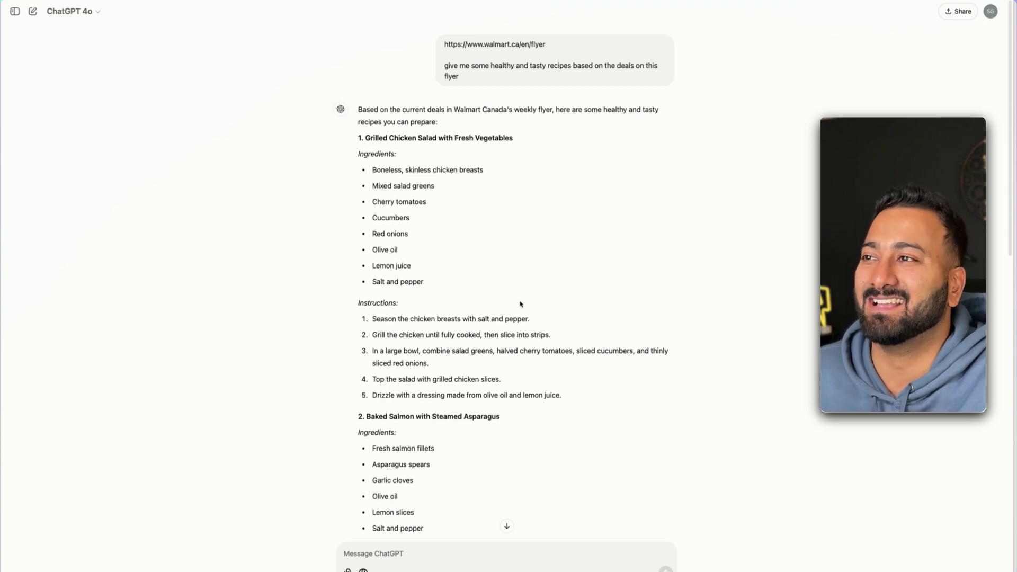
pyautogui.scroll(-5, 503, 370)
pyautogui.scroll(5, 557, 344)
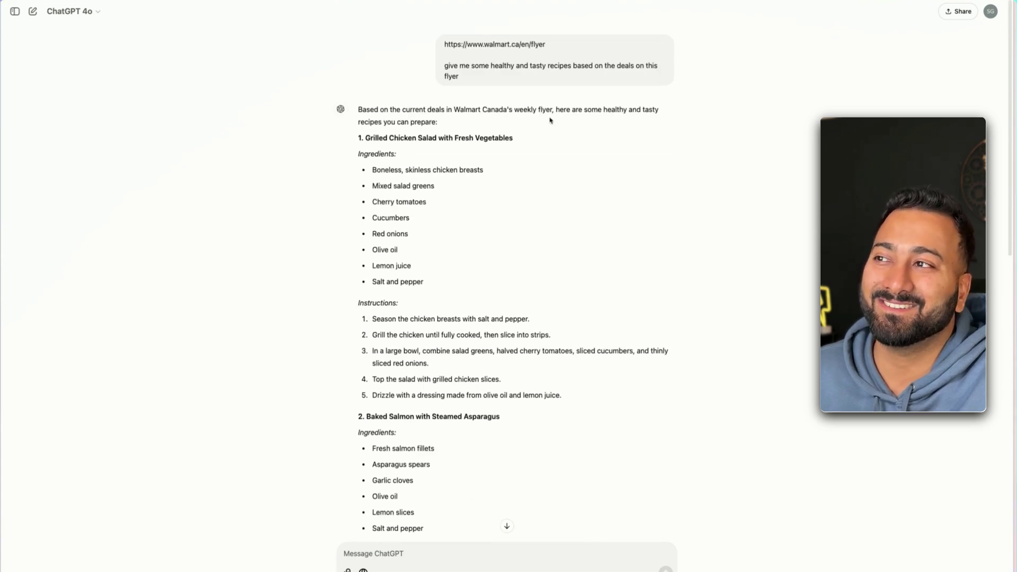
pyautogui.scroll(-5, 508, 271)
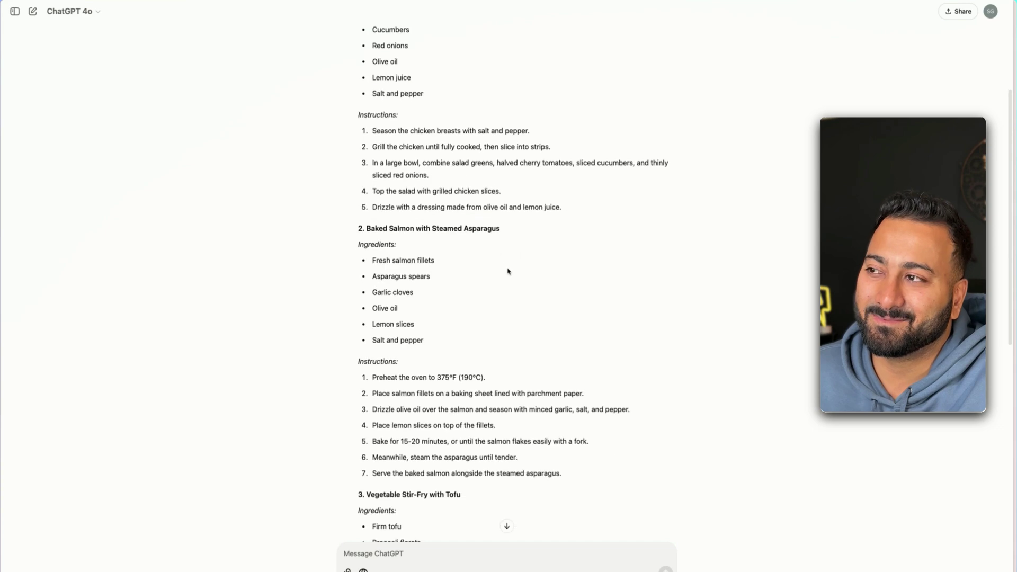
pyautogui.scroll(-3, 507, 271)
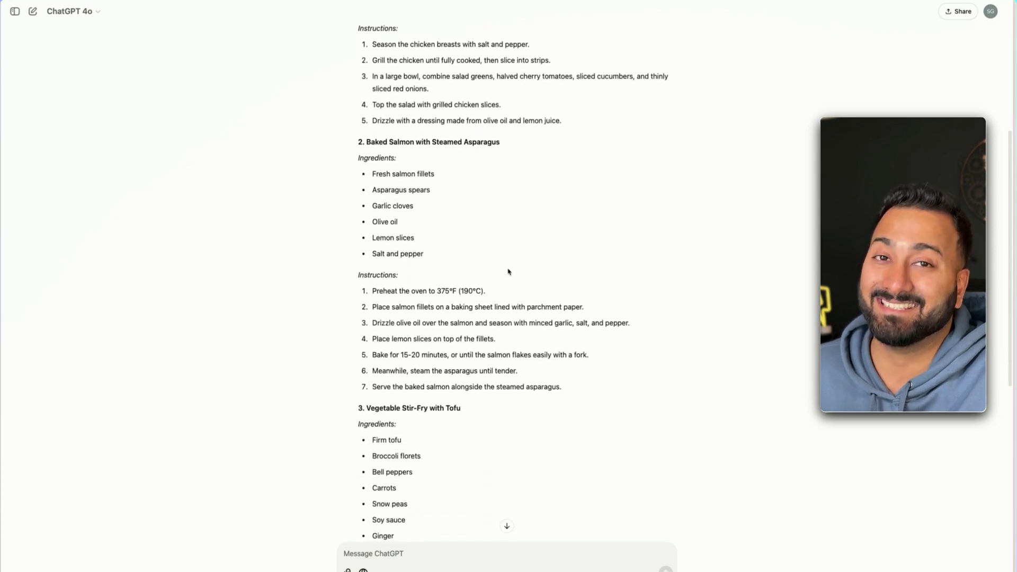
pyautogui.scroll(-3, 507, 271)
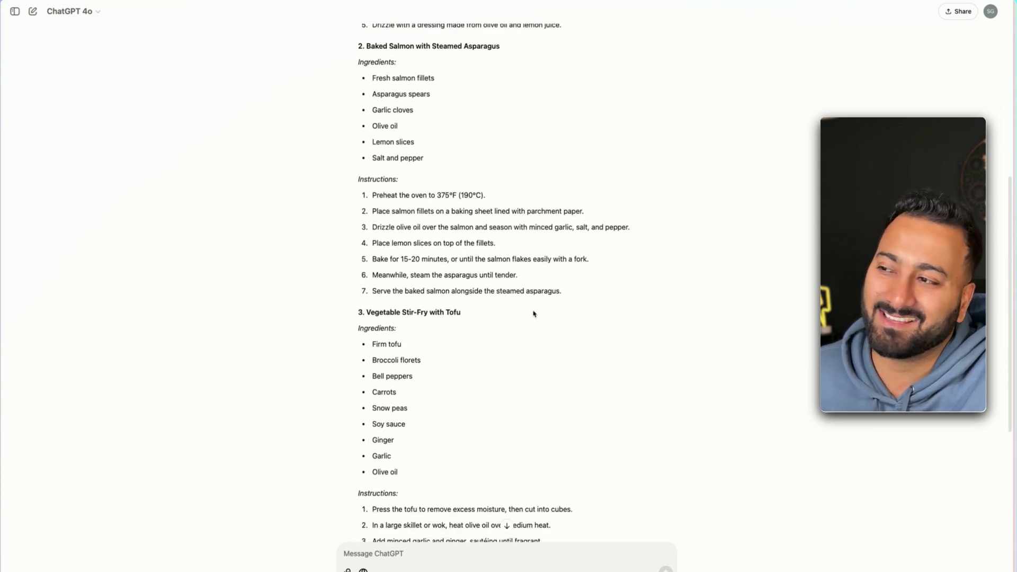
pyautogui.scroll(12, 509, 166)
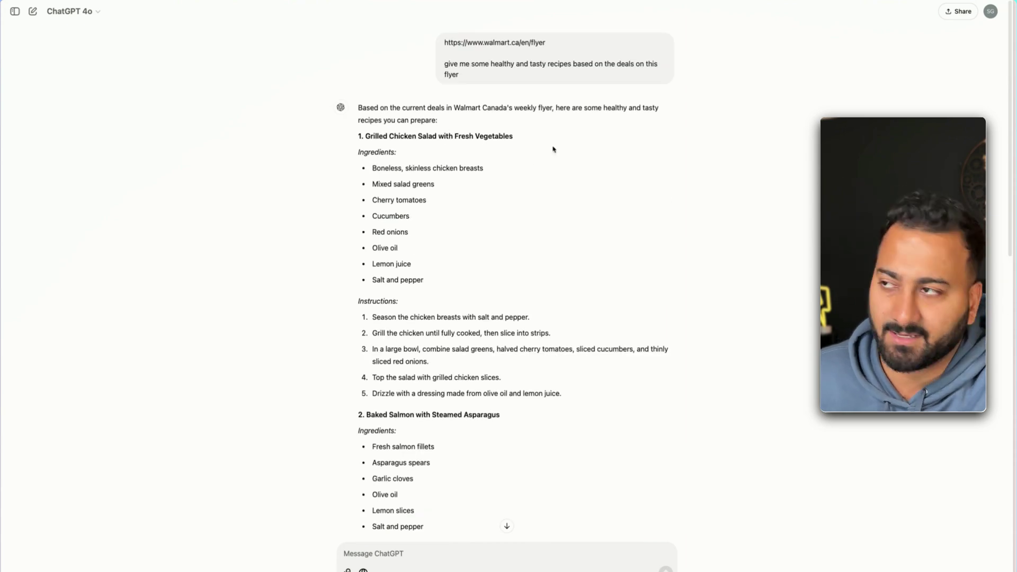
pyautogui.scroll(-8, 592, 318)
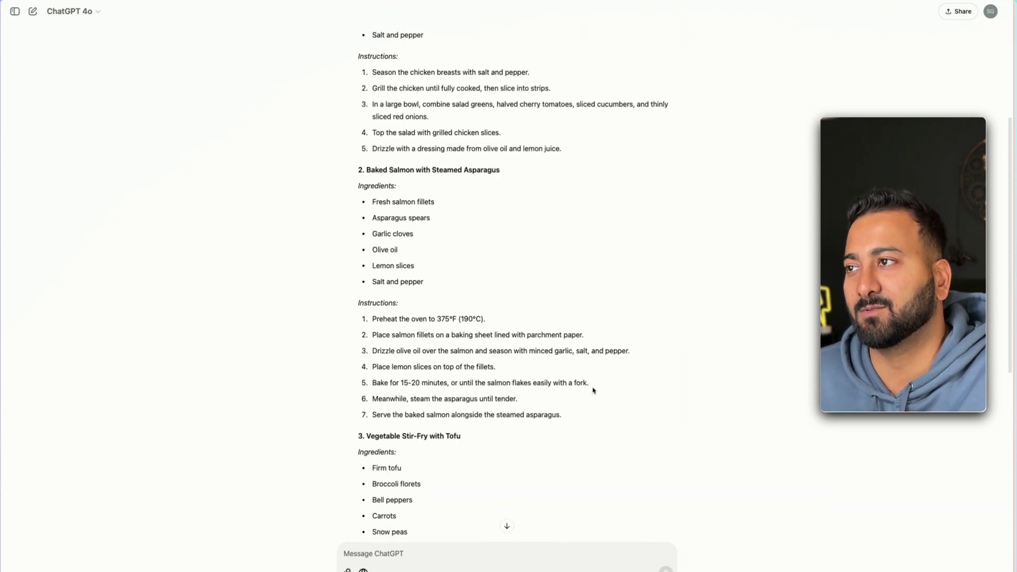
# - Ask 'give me some Indian and Mexican recipes' and review the chana masala, biryani, fajitas and quinoa salad answer
pyautogui.scroll(-10, 594, 390)
pyautogui.click(438, 551)
pyautogui.write('give me ')
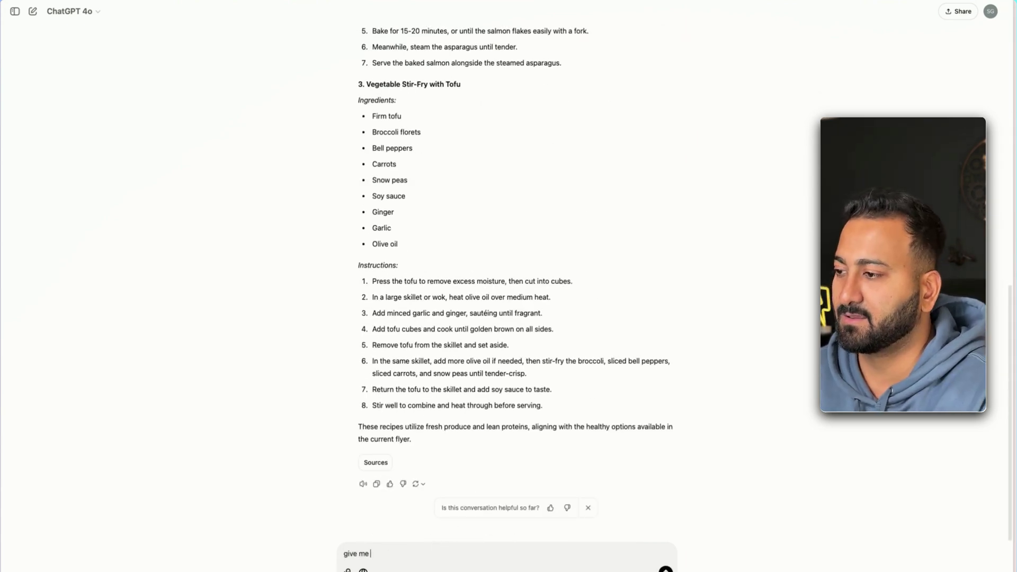
pyautogui.write('some Indian and ')
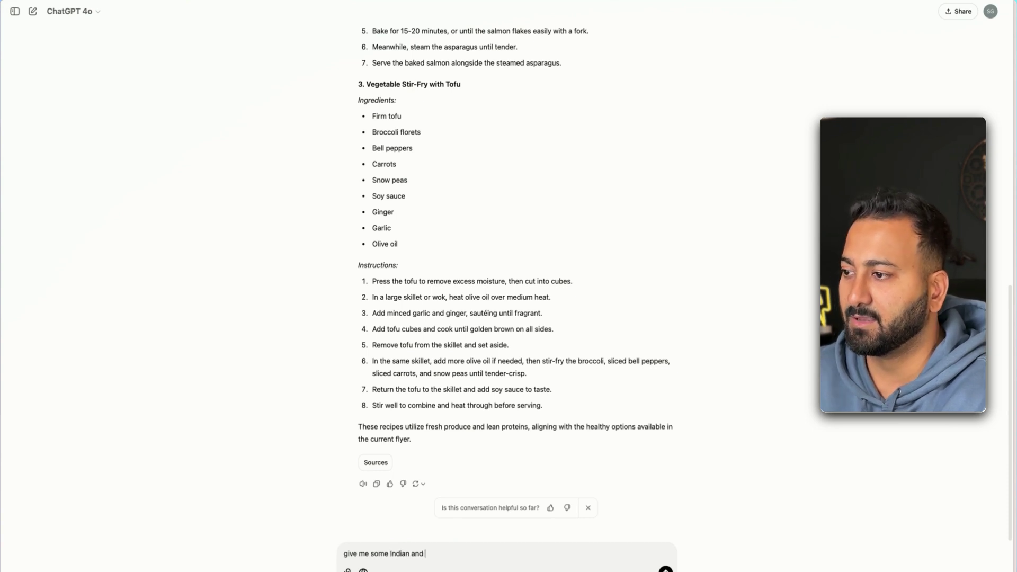
pyautogui.write('Mexican re')
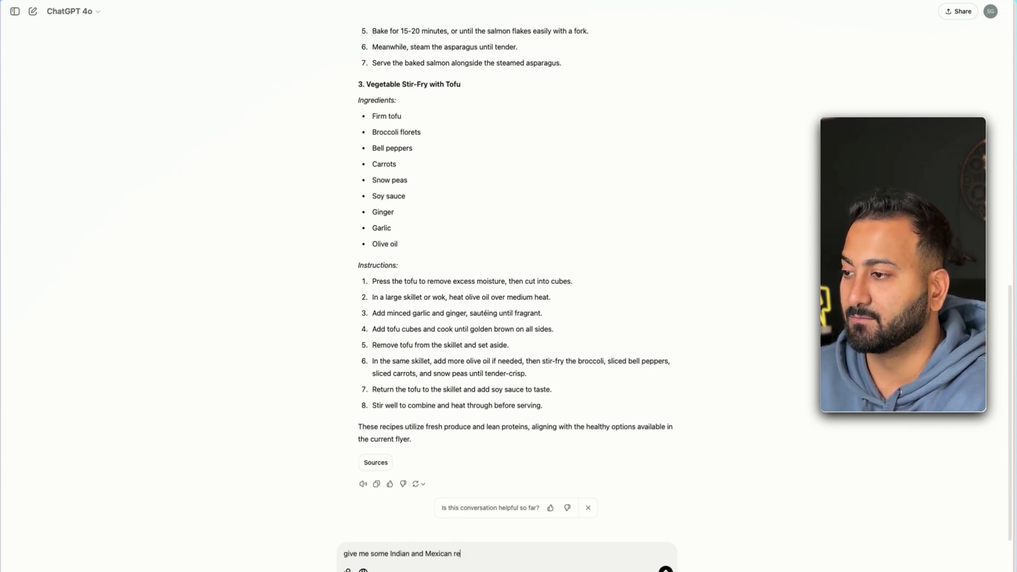
pyautogui.write('cipes')
pyautogui.press('Return')
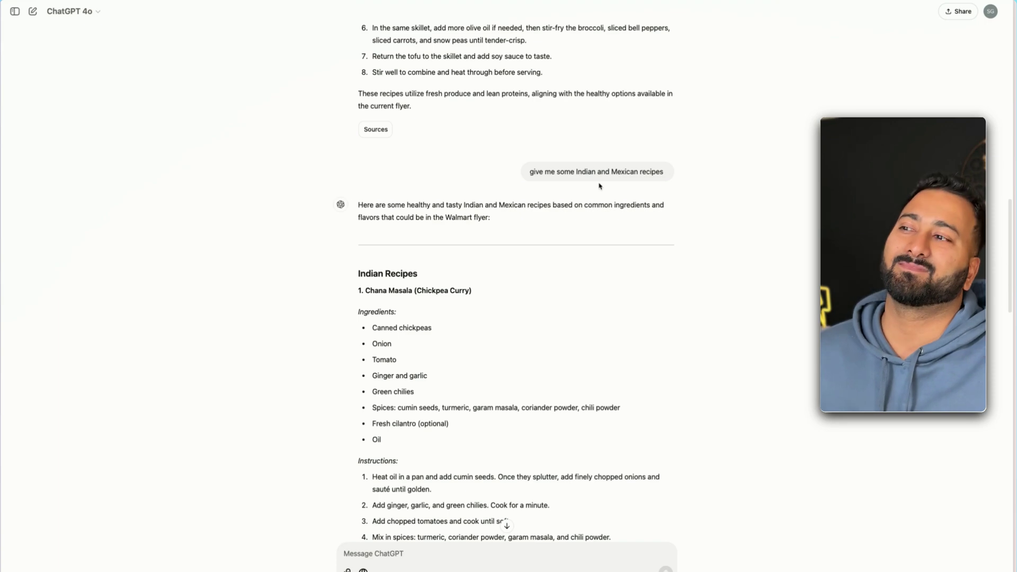
pyautogui.scroll(-7, 715, 291)
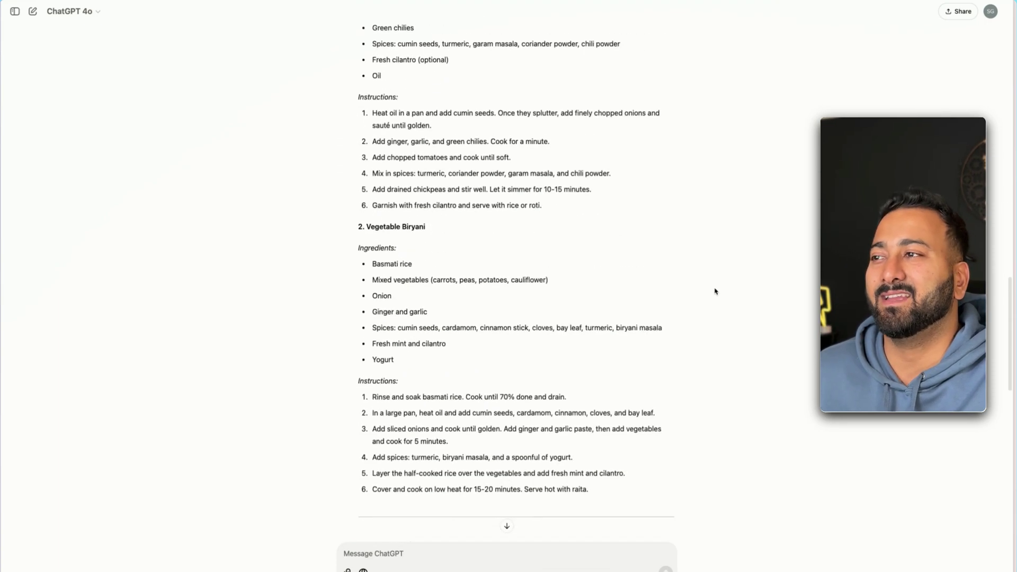
pyautogui.scroll(-8, 715, 291)
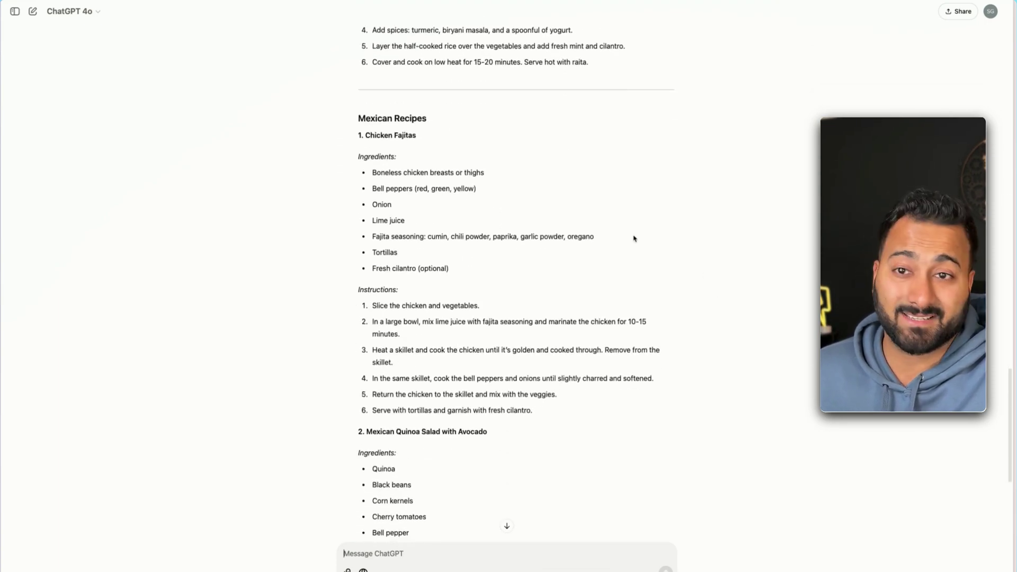
pyautogui.scroll(-3, 724, 264)
pyautogui.scroll(20, 721, 260)
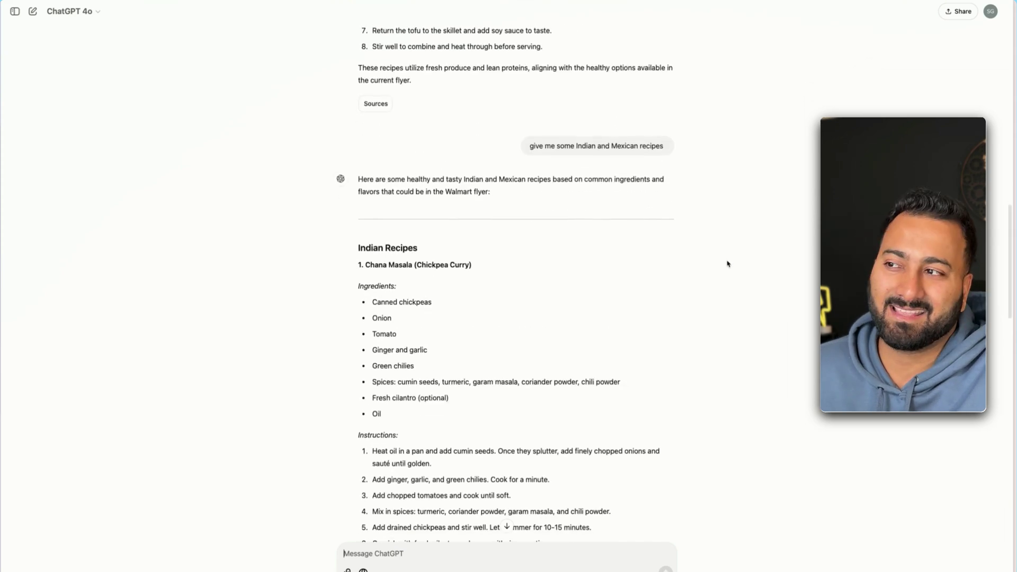
pyautogui.scroll(-2, 728, 263)
pyautogui.scroll(-2, 728, 263)
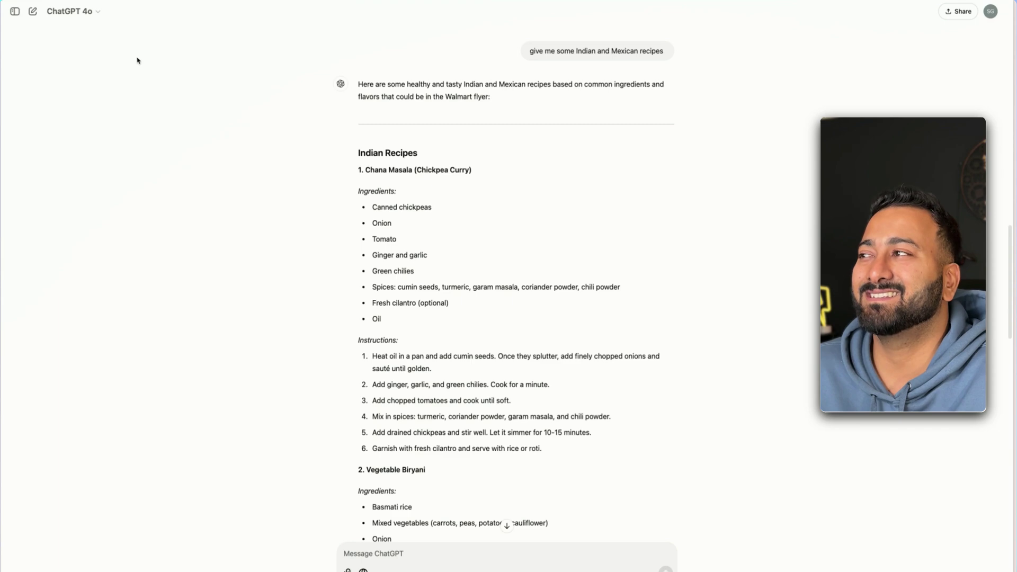
# - In a new chat, attach rental agreement.pdf and draft 'what if i break the countertop?' requesting the exact citation
pyautogui.click(32, 14)
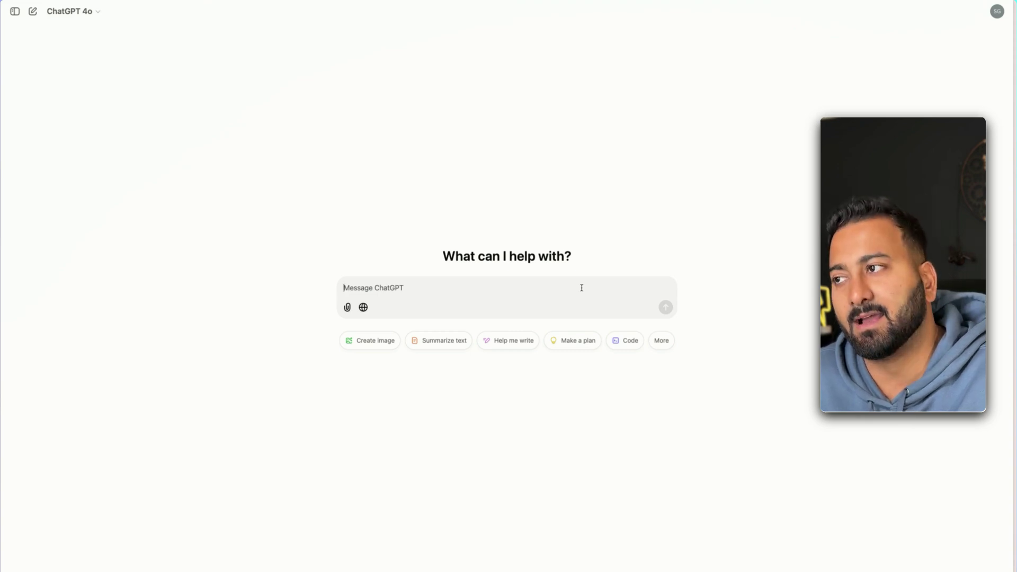
pyautogui.click(346, 309)
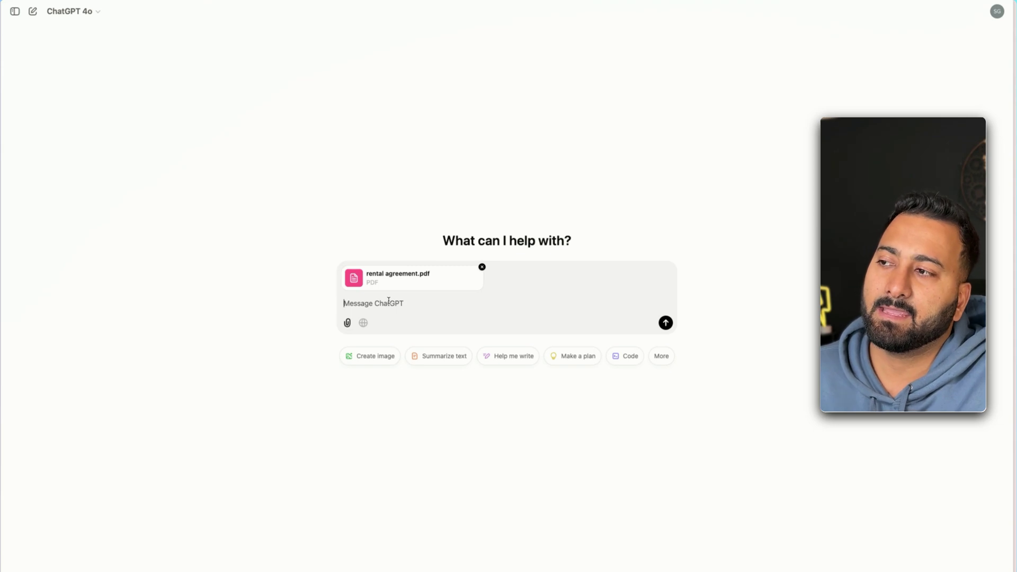
pyautogui.write('what i')
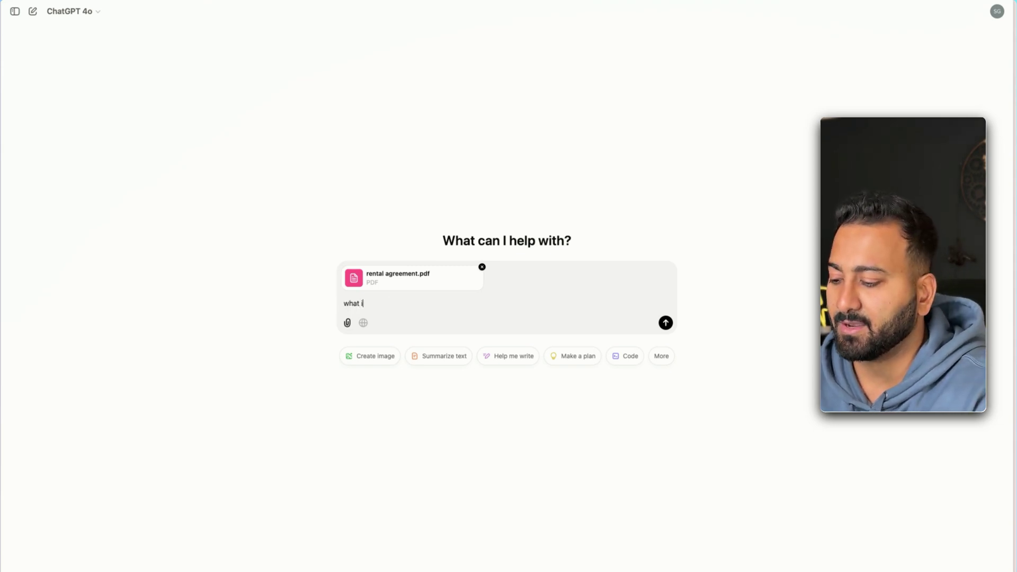
pyautogui.write('f i break the counterto')
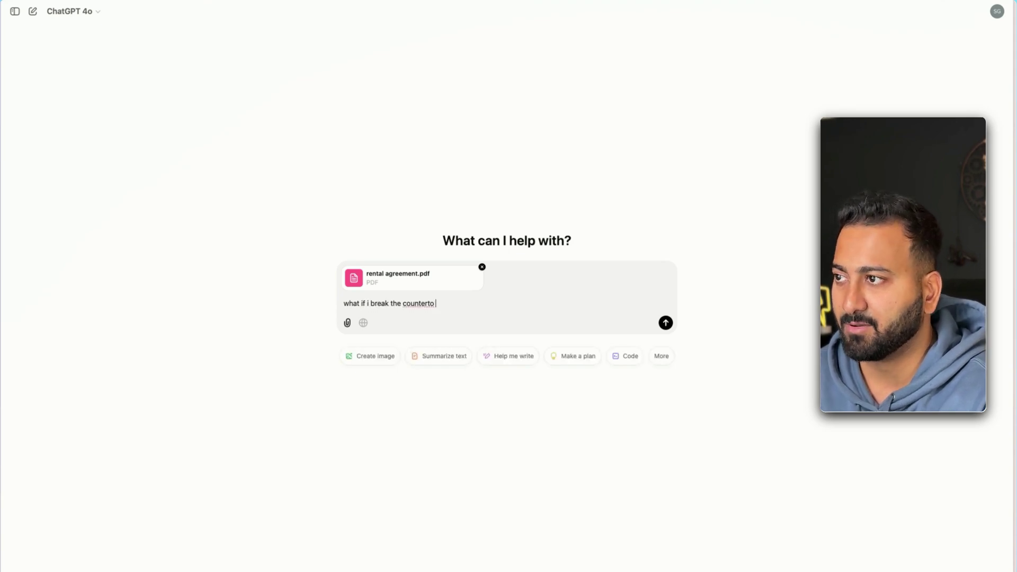
pyautogui.press('BackSpace')
pyautogui.write('p')
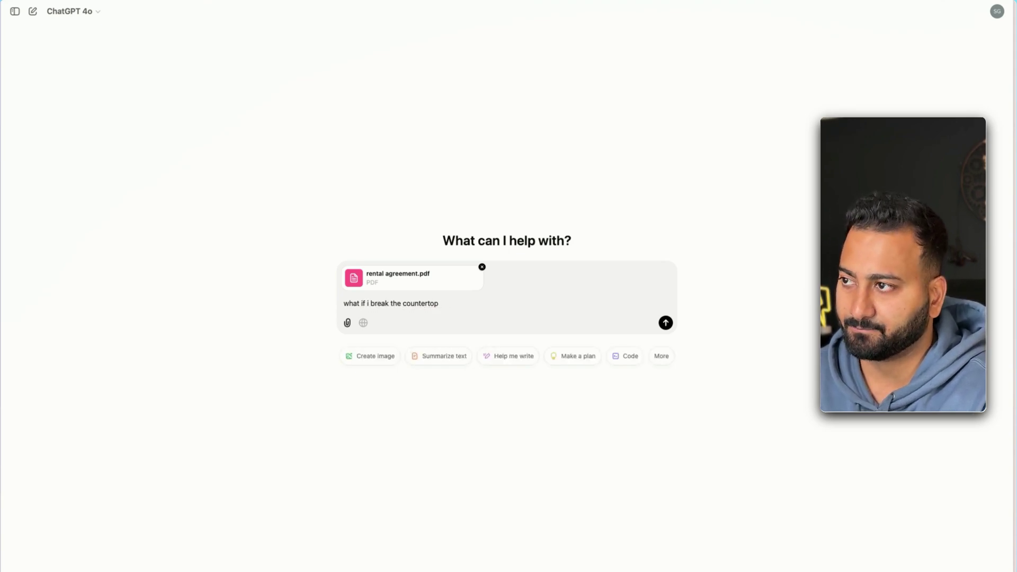
pyautogui.write(' a? also give me the ')
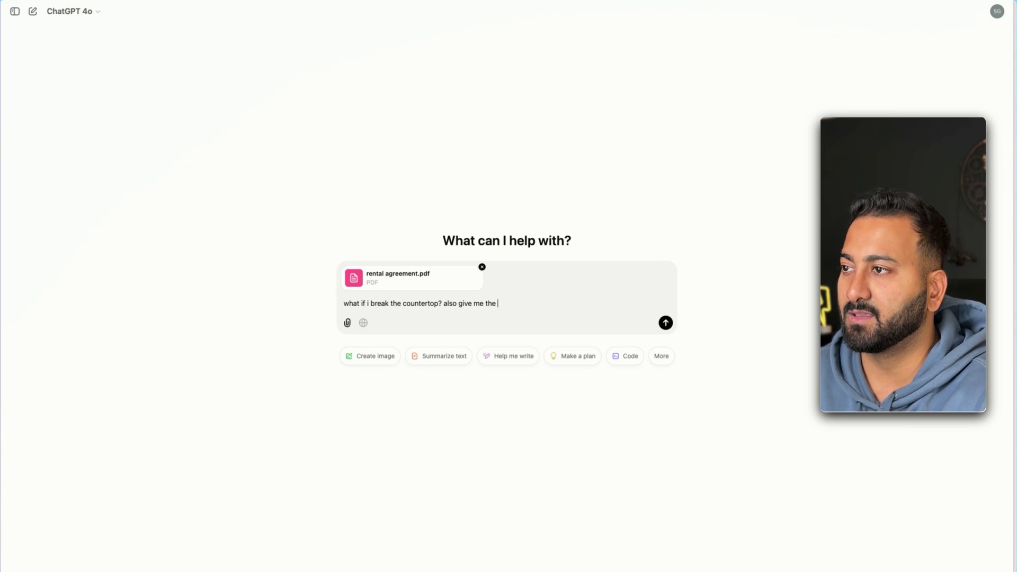
pyautogui.write('exact cit')
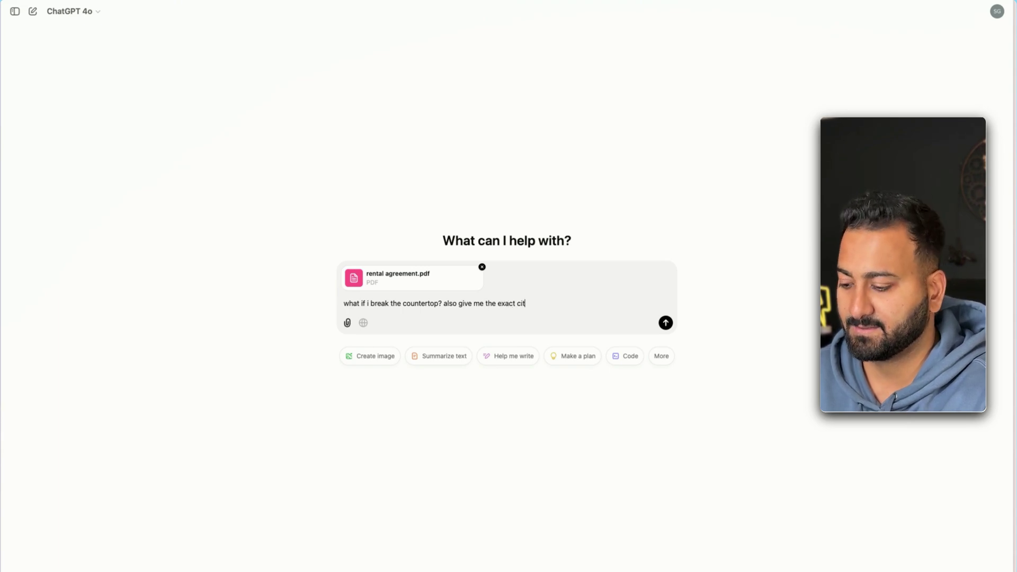
pyautogui.write('ation rrom the agreement')
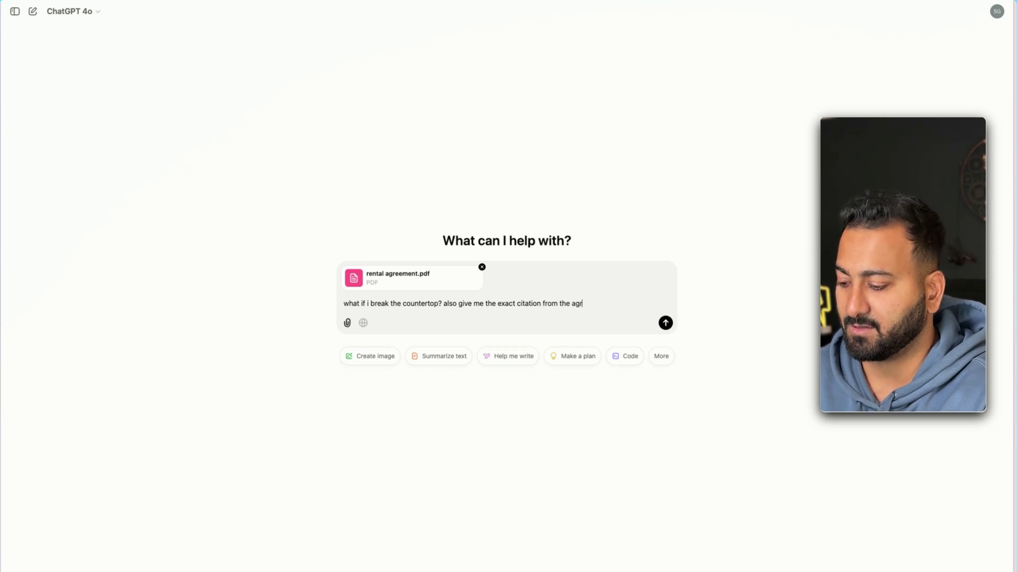
# - Send the countertop question, read the quoted Tenant's obligations clause, then start a new empty chat
pyautogui.press('Return')
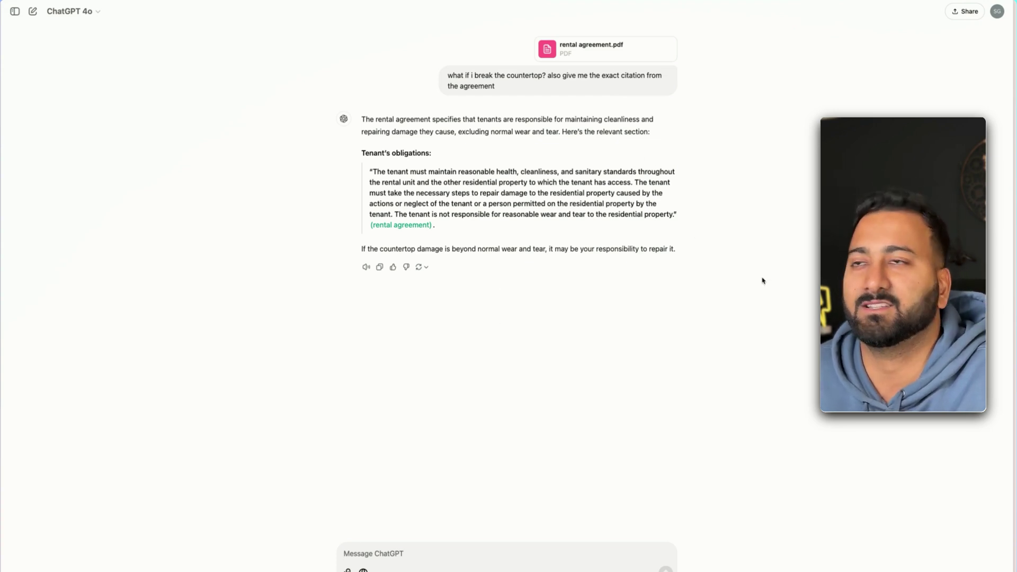
pyautogui.press('super+n')
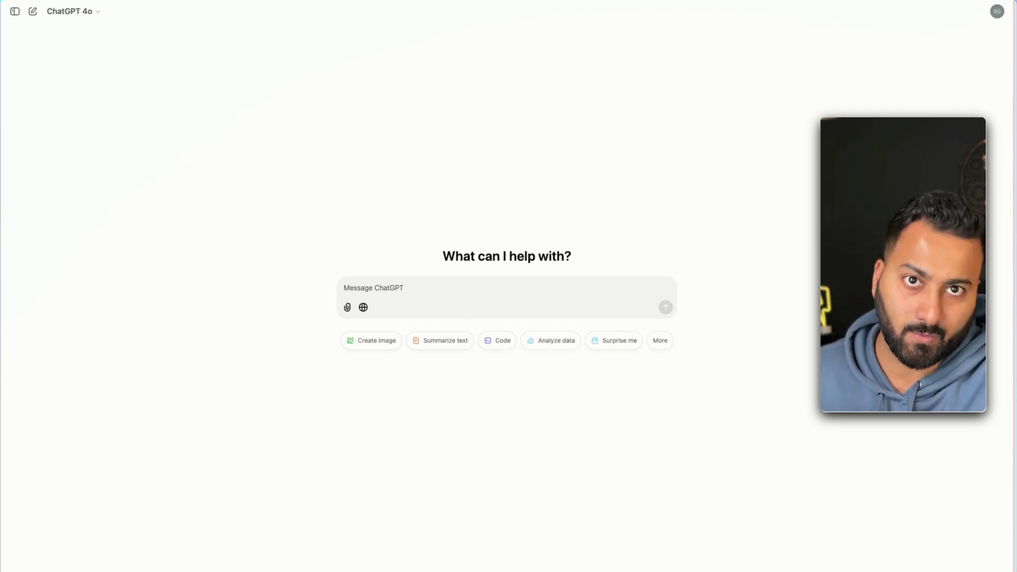
# - Capture a screenshot of the Google Shopping headphones results listing
pyautogui.click(16, 334)
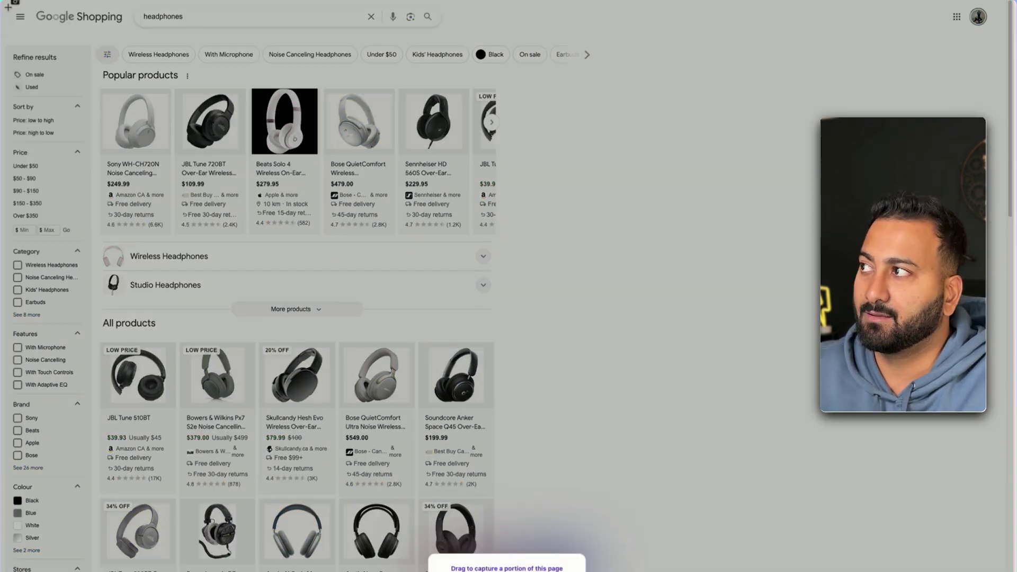
pyautogui.moveTo(7, 5); pyautogui.dragTo(508, 571)
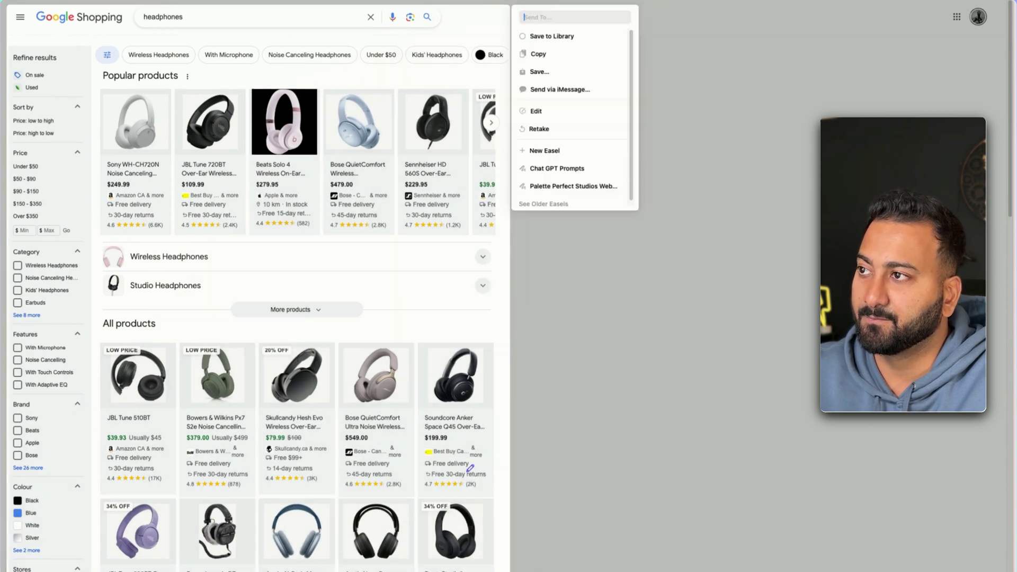
pyautogui.click(530, 188)
pyautogui.click(347, 307)
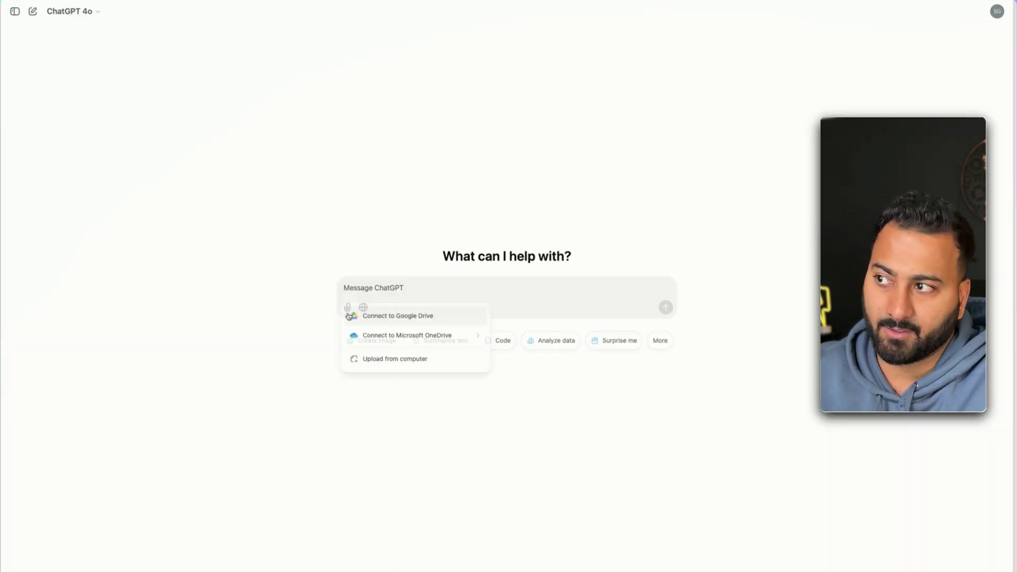
# - Attach the headphones screenshot and send 'put this in a nice table format'
pyautogui.click(375, 366)
pyautogui.press('super+v')
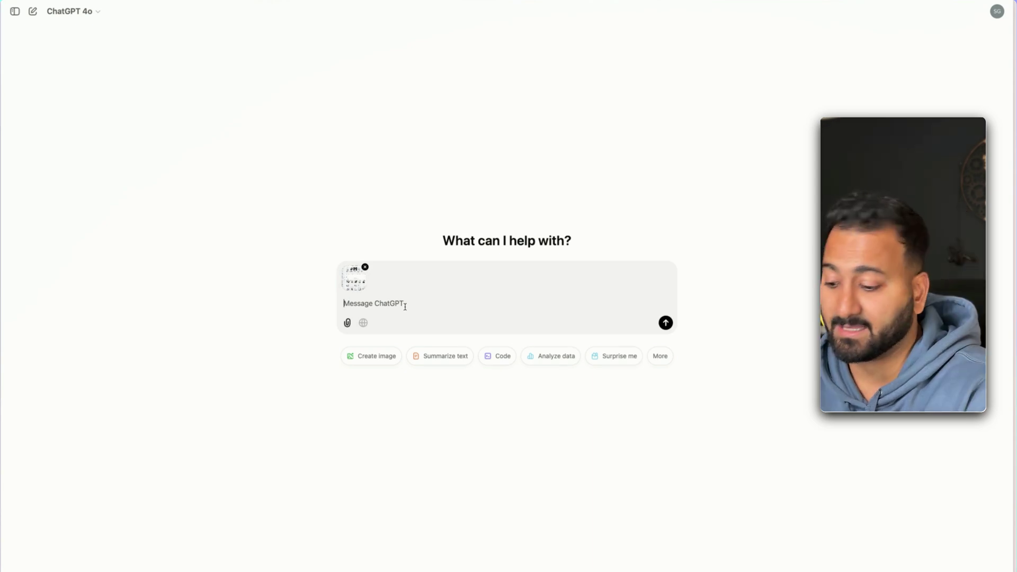
pyautogui.write('put this in')
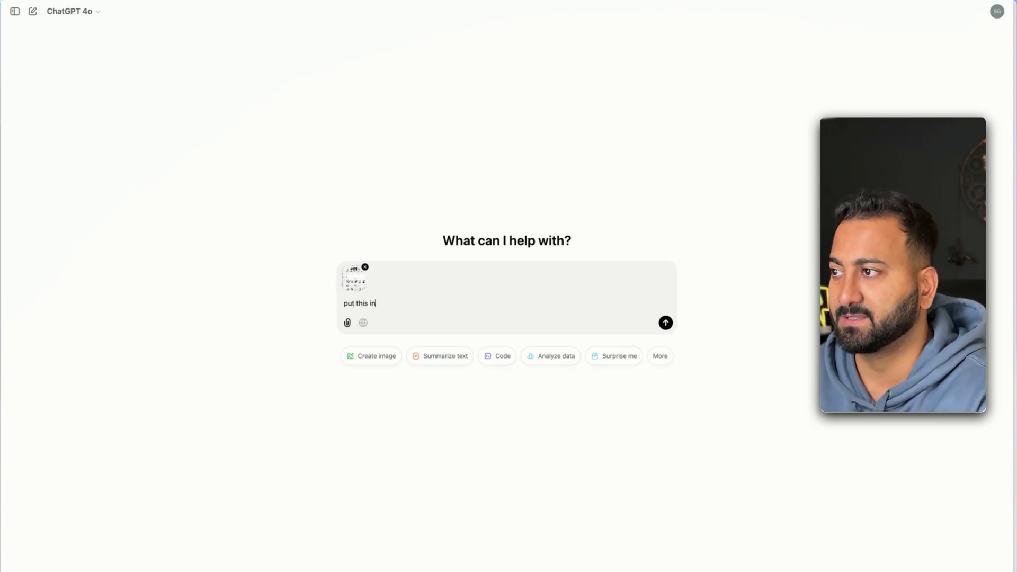
pyautogui.write(' a nice table for')
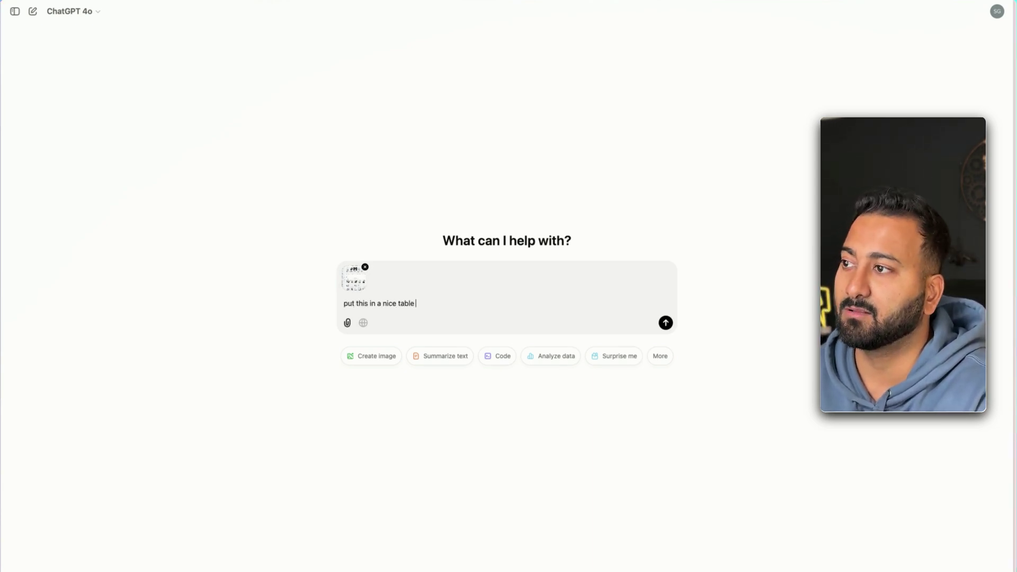
pyautogui.write('mat')
pyautogui.press('Return')
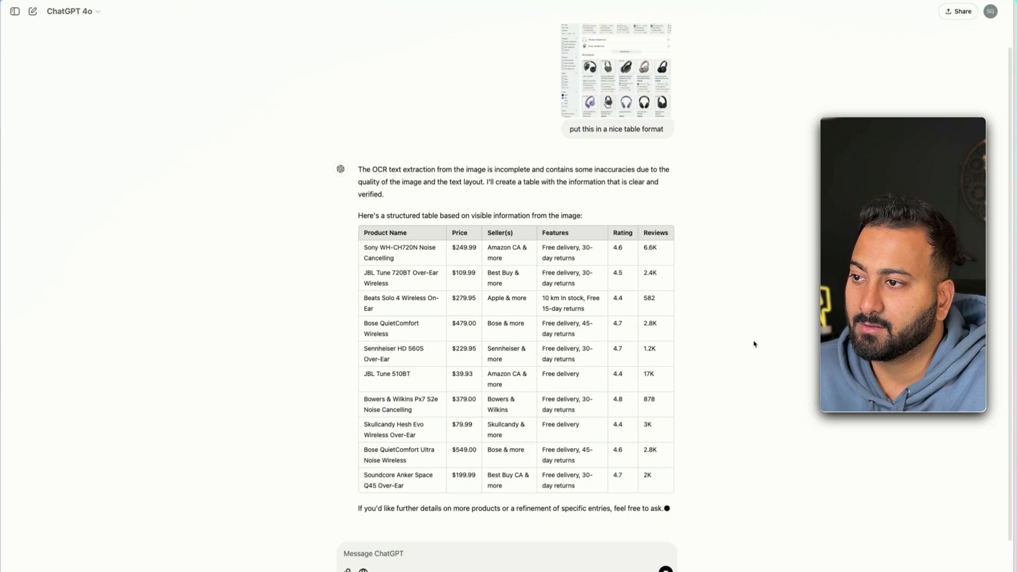
pyautogui.scroll(-2, 691, 310)
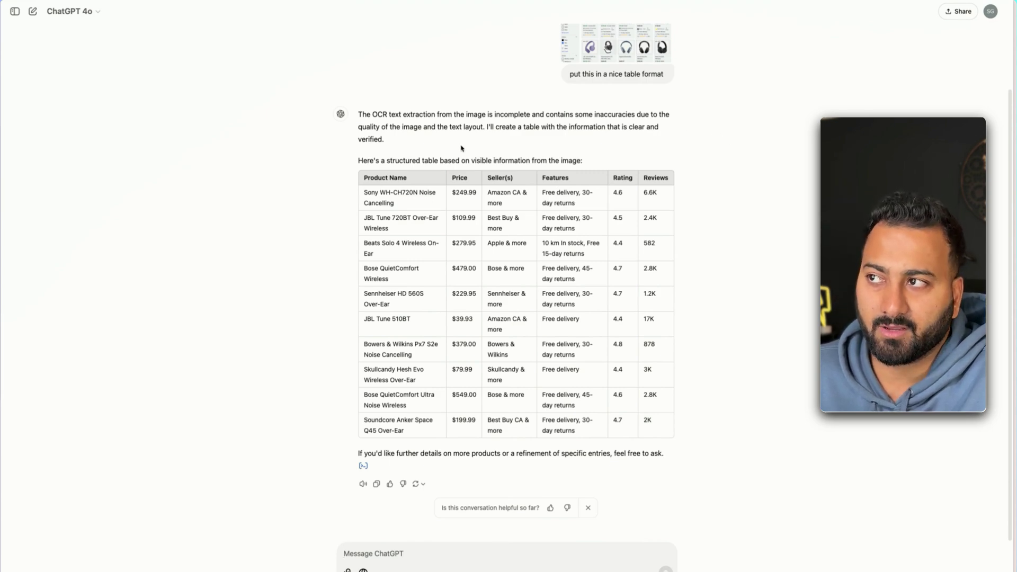
pyautogui.scroll(3, 729, 172)
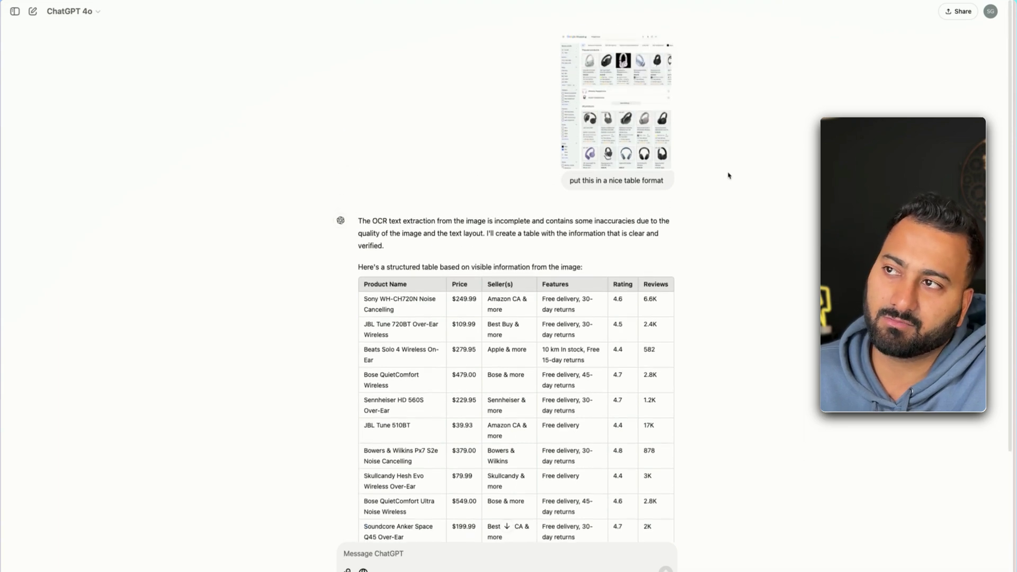
pyautogui.click(622, 158)
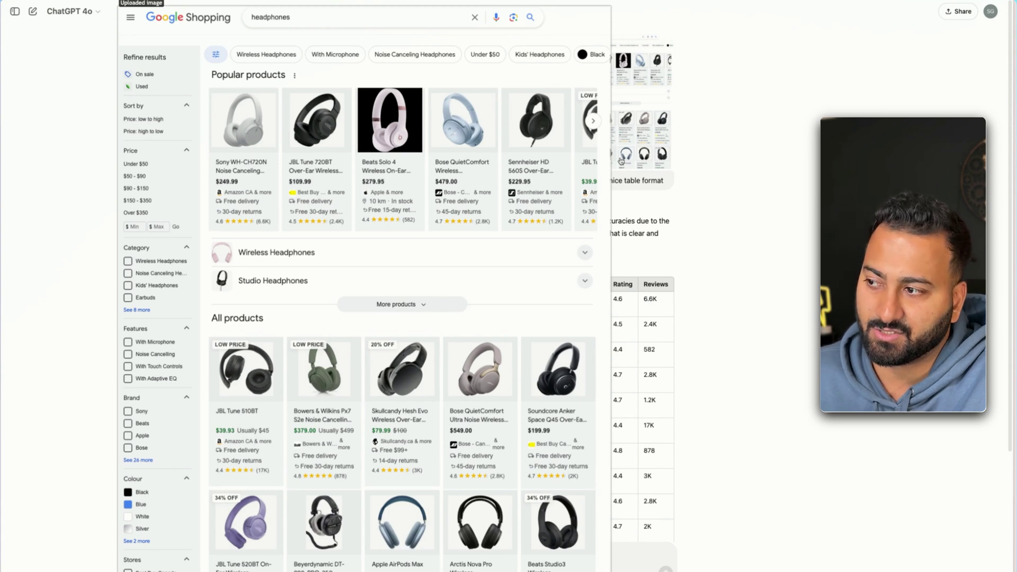
pyautogui.click(621, 160)
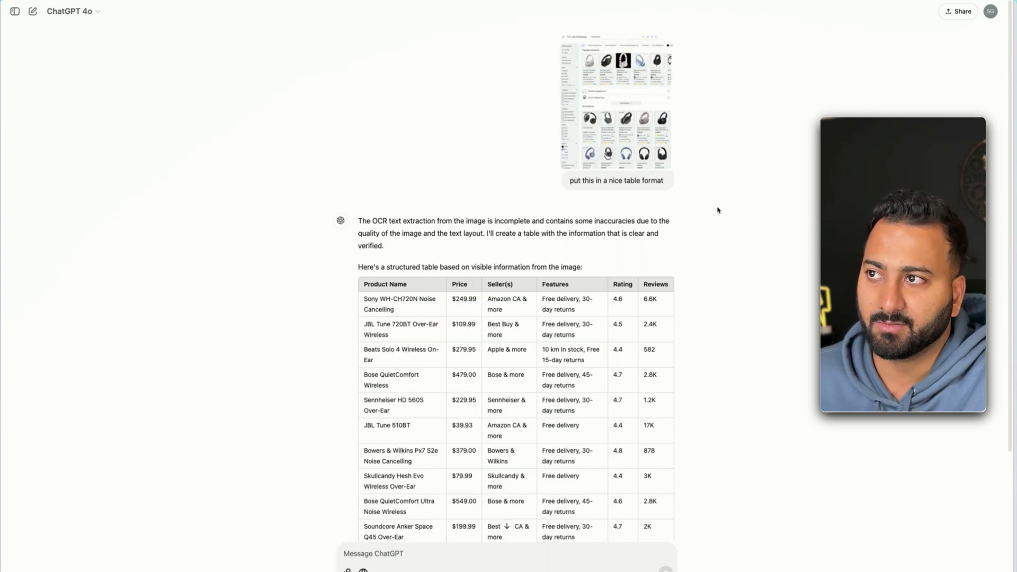
pyautogui.scroll(-2, 644, 331)
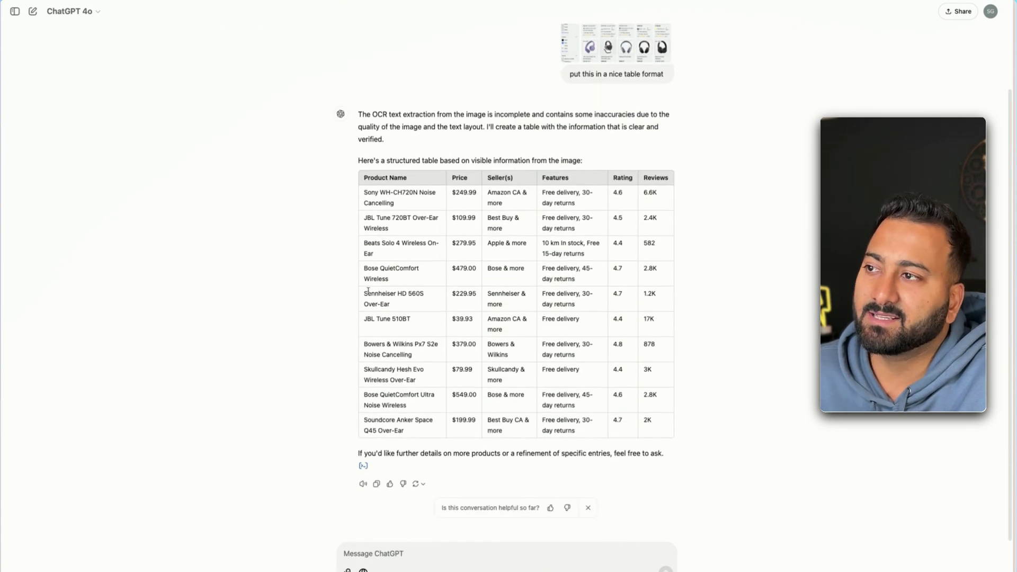